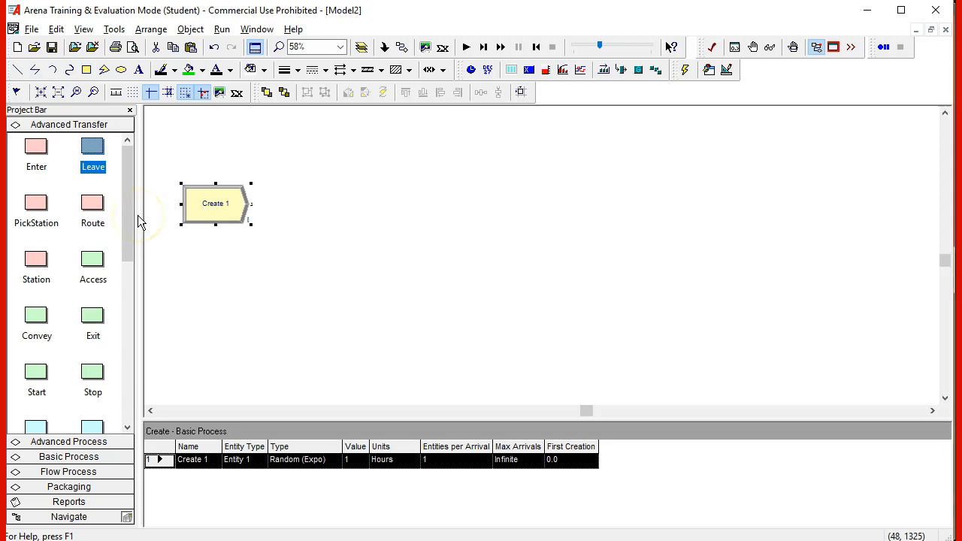
Place a Route module after Create 1, and build a separate upper row of connected Station, Process and Route modules.
{"action": "left_click_drag", "start_coordinate": [92, 205], "coordinate": [299, 214]}
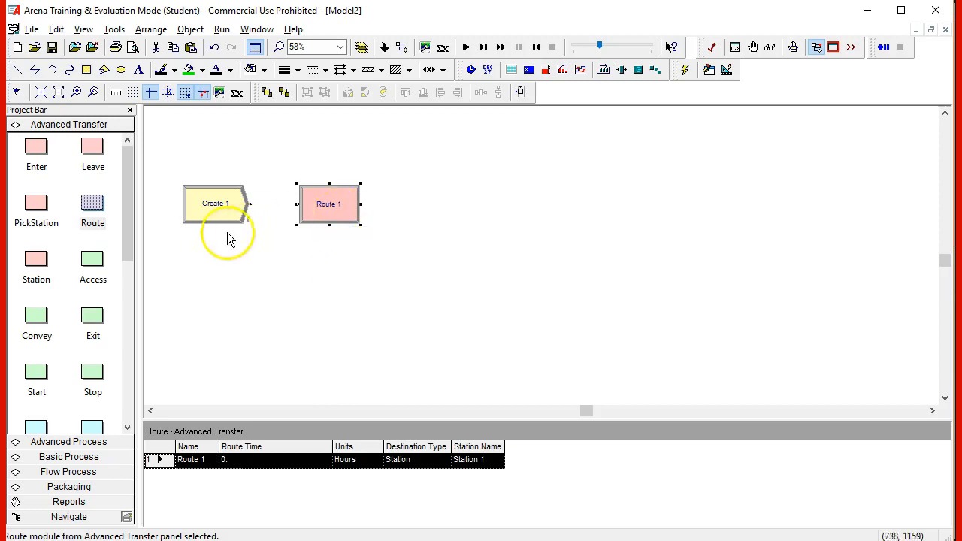
{"action": "mouse_move", "coordinate": [36, 261]}
{"action": "left_mouse_down"}
{"action": "mouse_move", "coordinate": [493, 171]}
{"action": "mouse_move", "coordinate": [511, 157]}
{"action": "left_mouse_up"}
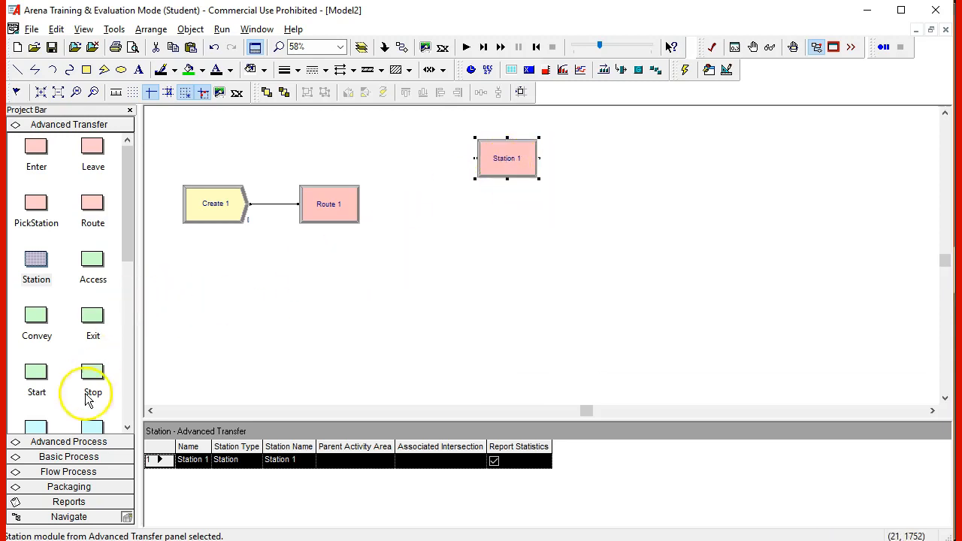
{"action": "left_click", "coordinate": [69, 457]}
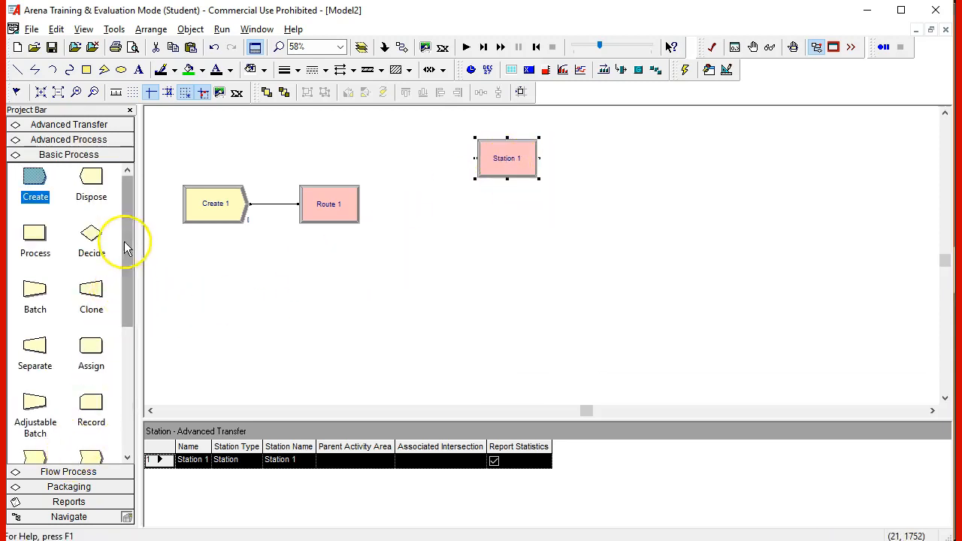
{"action": "left_click_drag", "start_coordinate": [52, 253], "coordinate": [625, 170]}
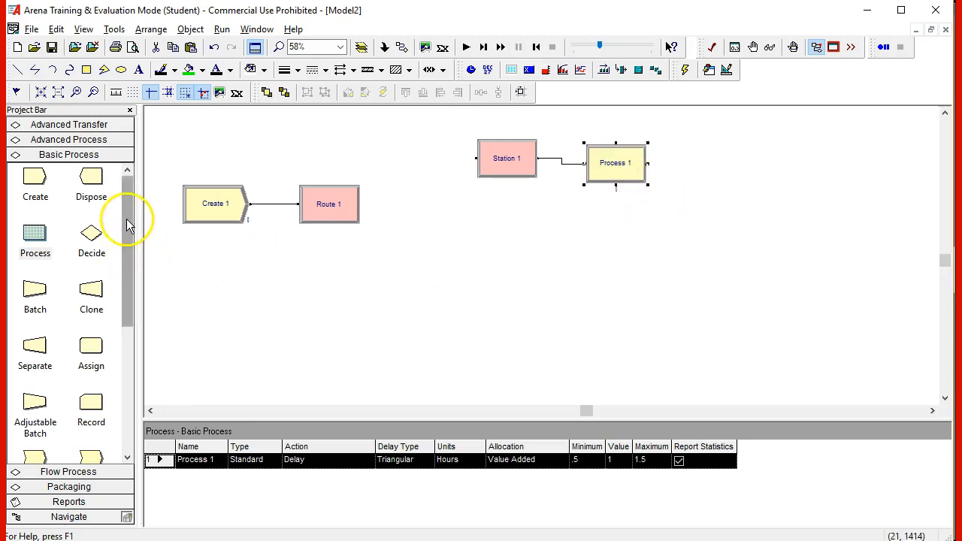
{"action": "left_click", "coordinate": [108, 125]}
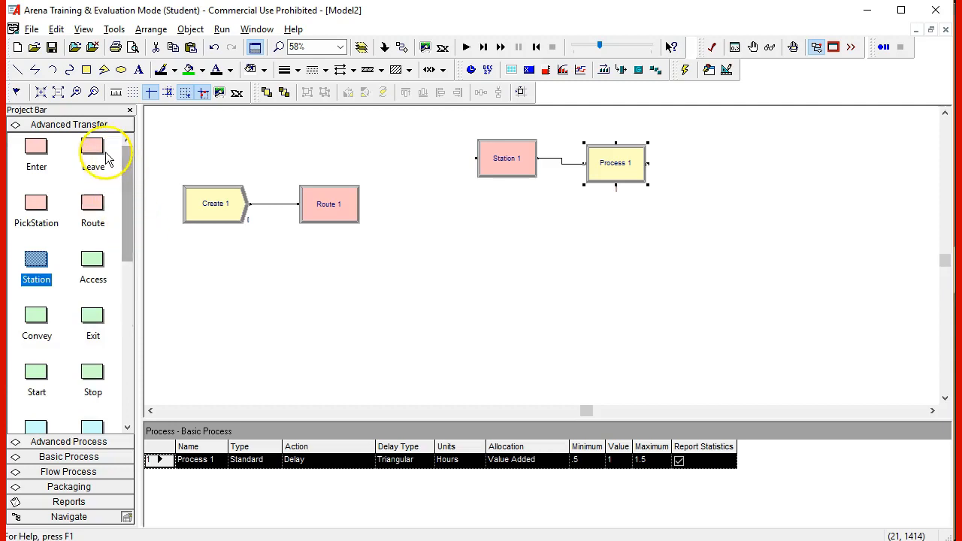
{"action": "left_click_drag", "start_coordinate": [92, 203], "coordinate": [695, 170]}
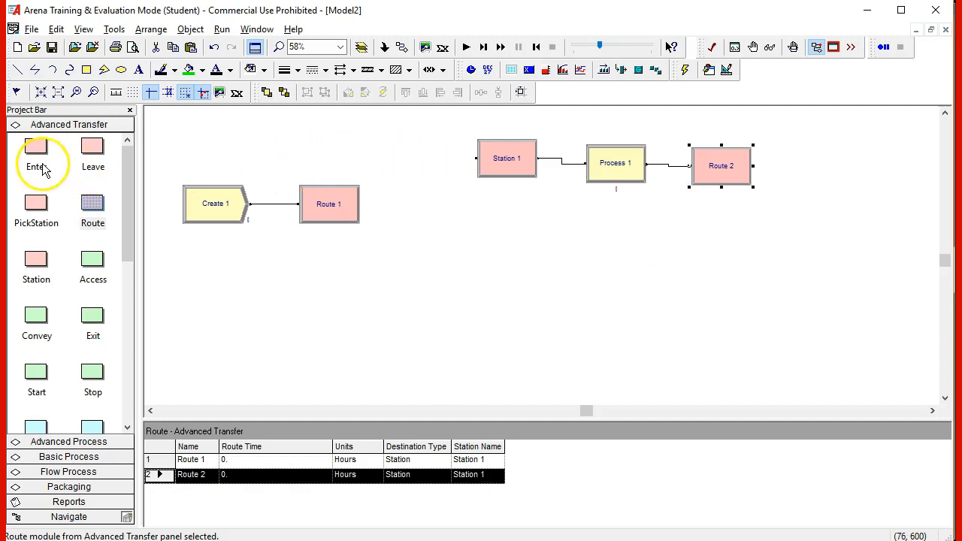
Build a second row of connected Station, Process and Route modules below the Station 1 row.
{"action": "left_click_drag", "start_coordinate": [36, 262], "coordinate": [483, 270]}
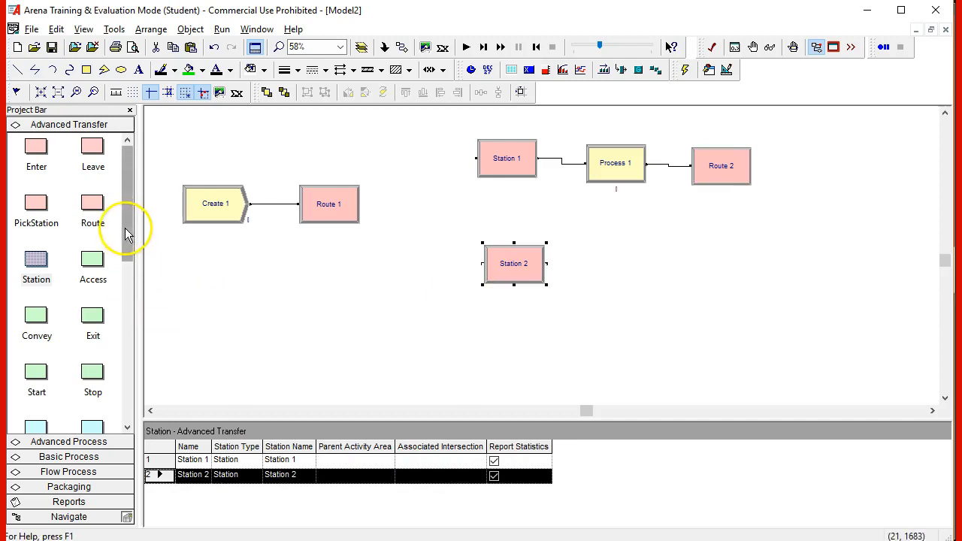
{"action": "left_click", "coordinate": [68, 457]}
{"action": "left_click_drag", "start_coordinate": [34, 237], "coordinate": [618, 264]}
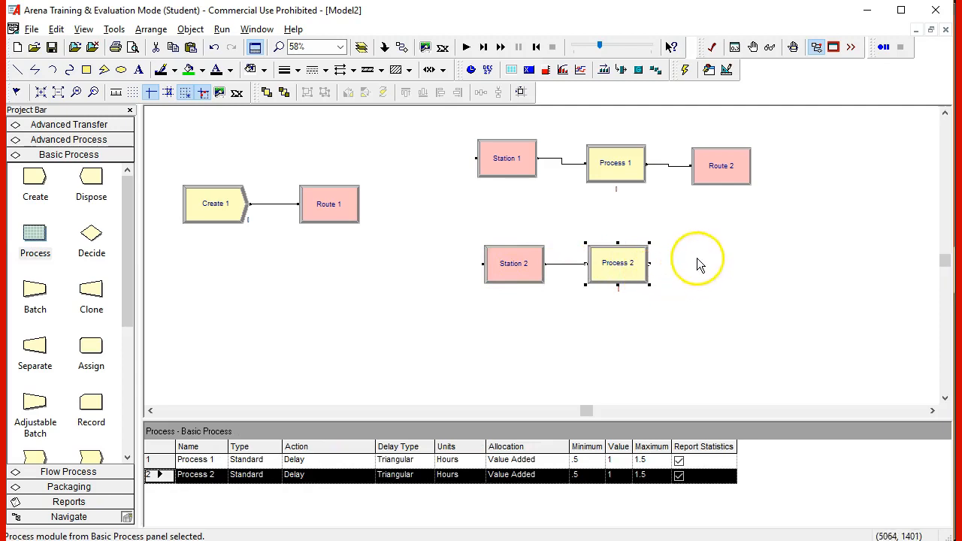
{"action": "left_click", "coordinate": [75, 125]}
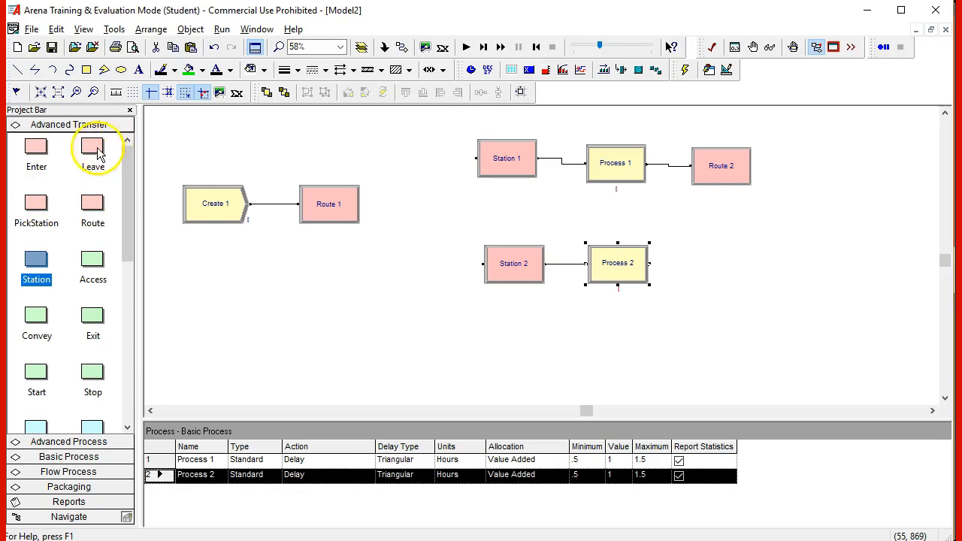
{"action": "left_click_drag", "start_coordinate": [93, 206], "coordinate": [690, 266]}
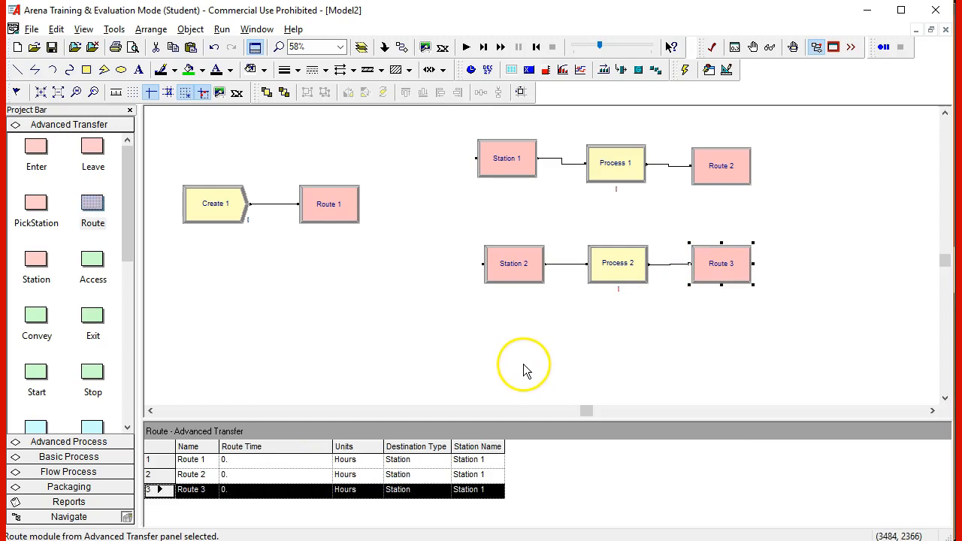
Build a third row below Station 2 with a Station module connected to a Dispose module.
{"action": "left_click_drag", "start_coordinate": [36, 263], "coordinate": [489, 344]}
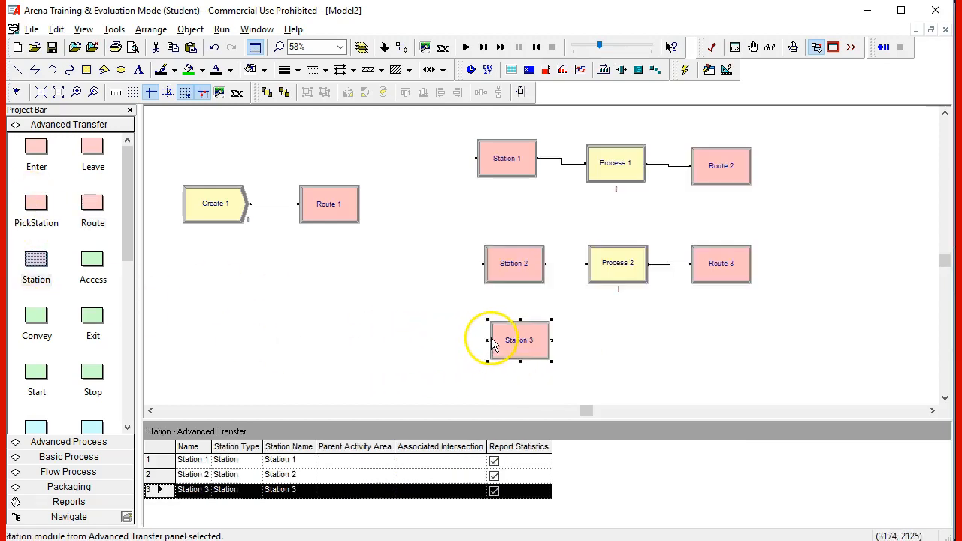
{"action": "left_click_drag", "start_coordinate": [129, 243], "coordinate": [128, 219]}
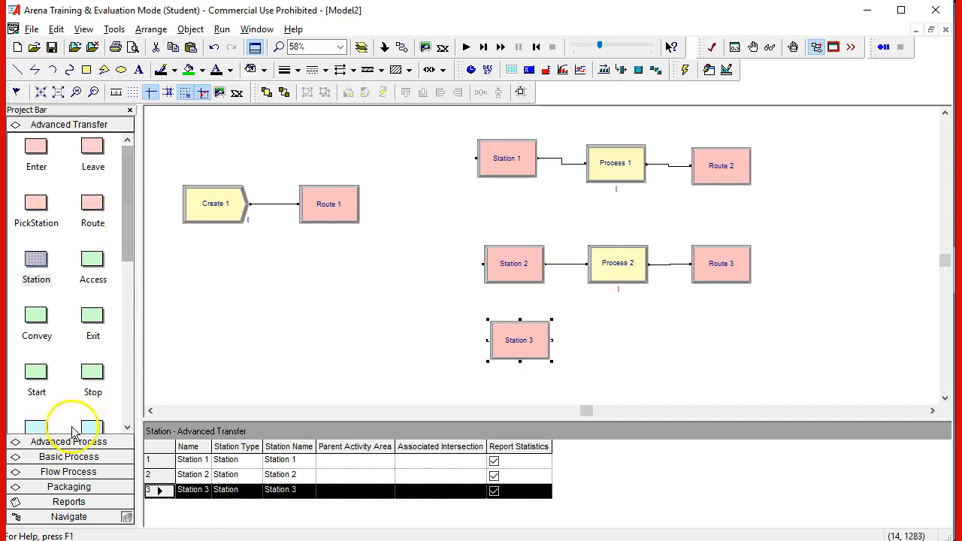
{"action": "left_click", "coordinate": [75, 456]}
{"action": "left_click_drag", "start_coordinate": [93, 186], "coordinate": [608, 344]}
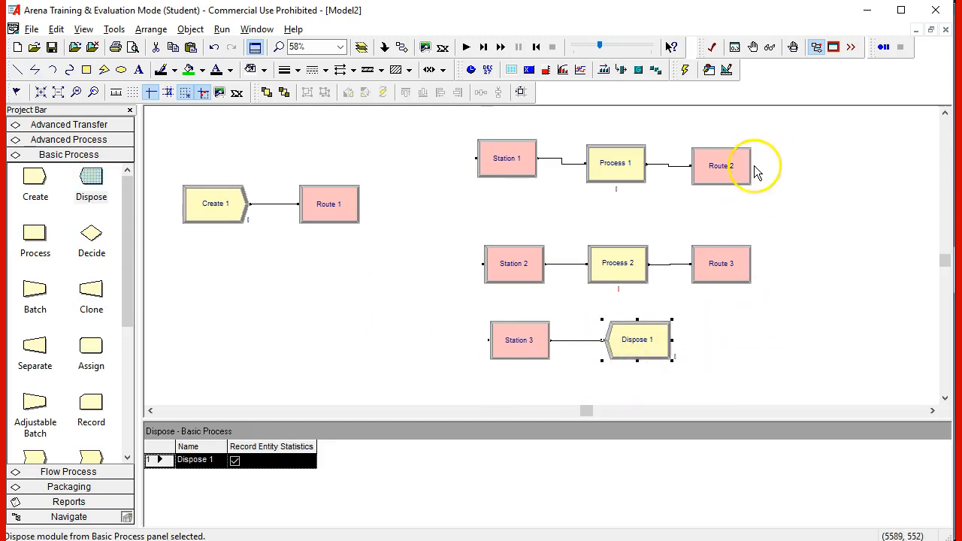
Set Process 1's action to Seize Delay Release and add Resource 1 with 1 unit to seize.
{"action": "double_click", "coordinate": [626, 165]}
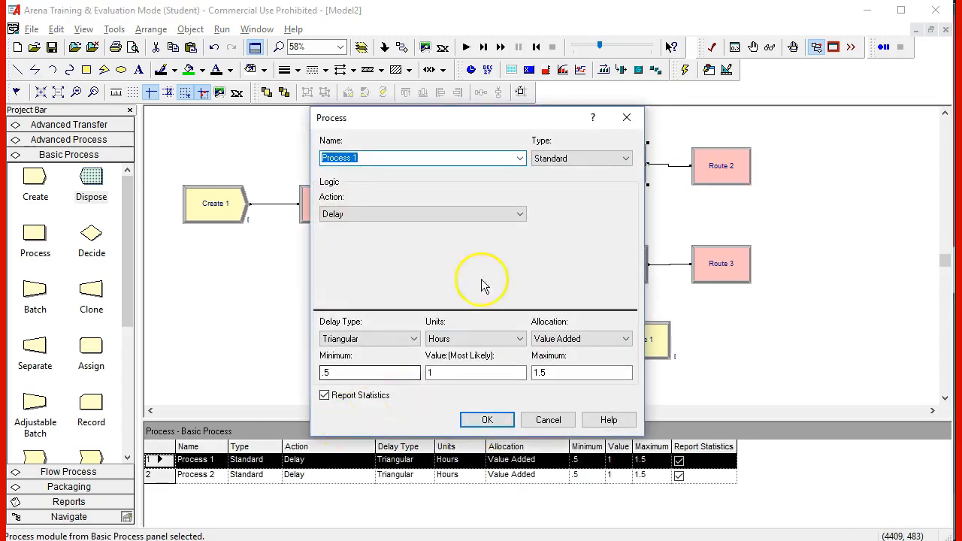
{"action": "left_click", "coordinate": [520, 214]}
{"action": "left_click", "coordinate": [476, 247]}
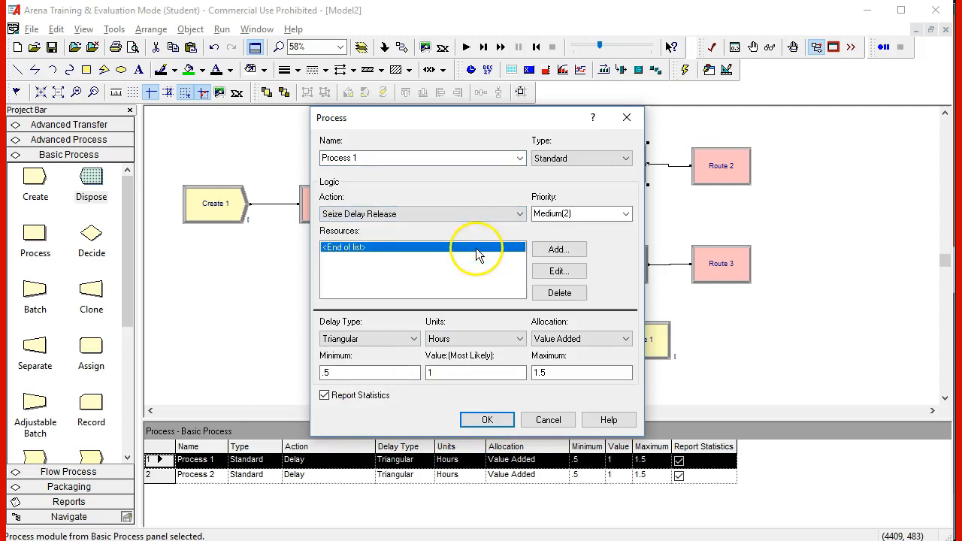
{"action": "left_click", "coordinate": [557, 250]}
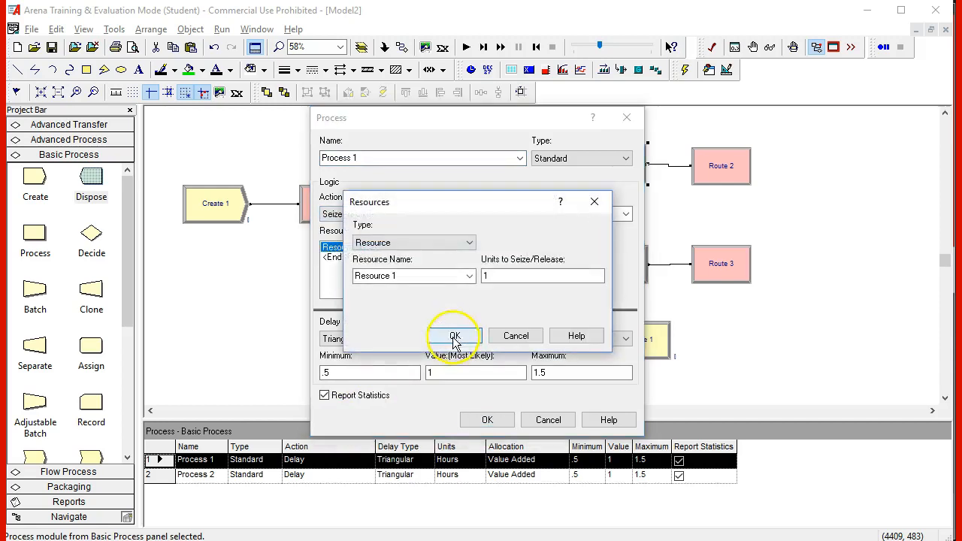
{"action": "left_click", "coordinate": [455, 337]}
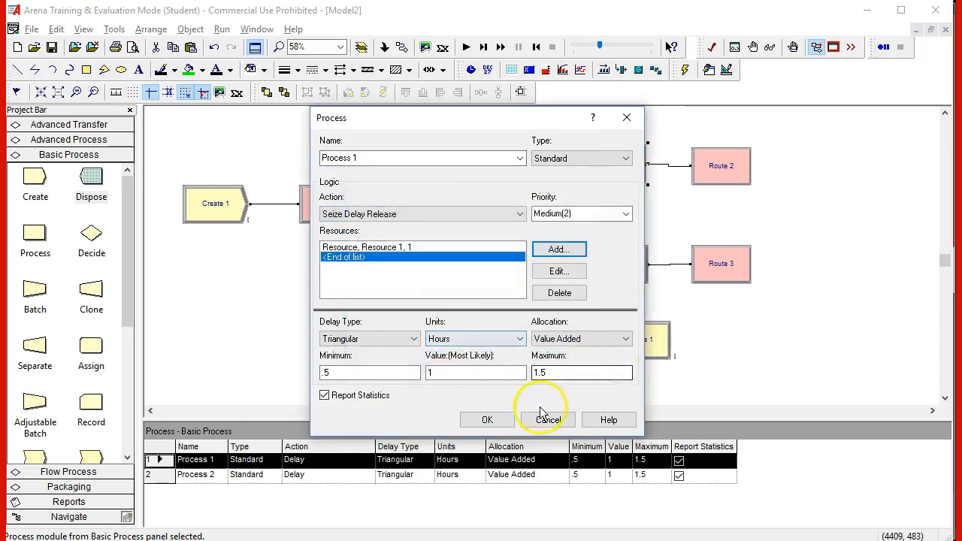
{"action": "left_click", "coordinate": [493, 419]}
Set Process 2's action to Seize Delay Release and add a resource with 1 unit to seize.
{"action": "double_click", "coordinate": [634, 271]}
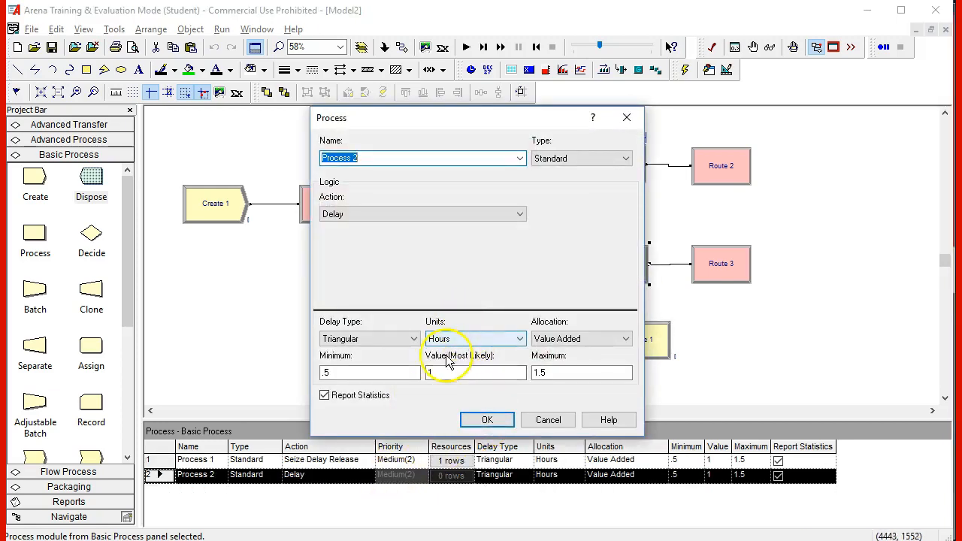
{"action": "left_click", "coordinate": [518, 214]}
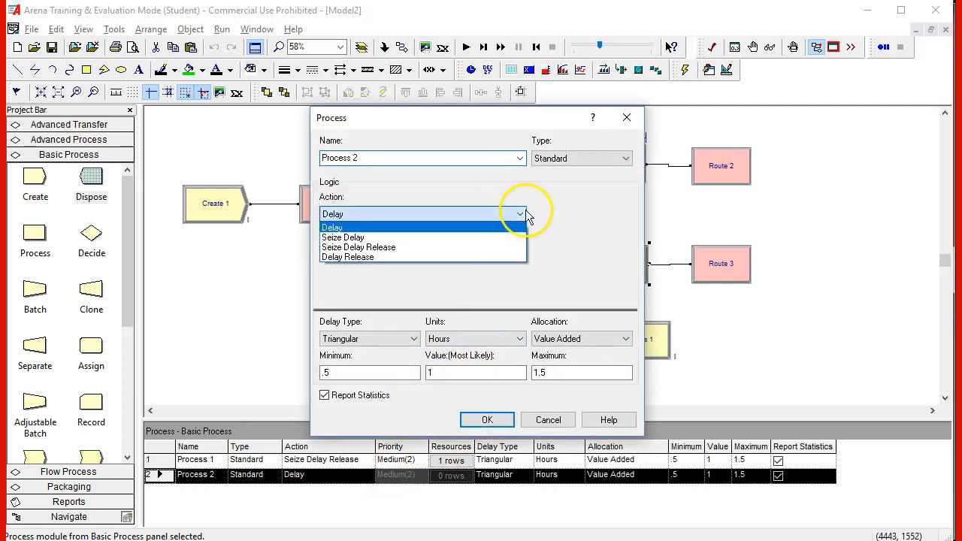
{"action": "left_click", "coordinate": [422, 248]}
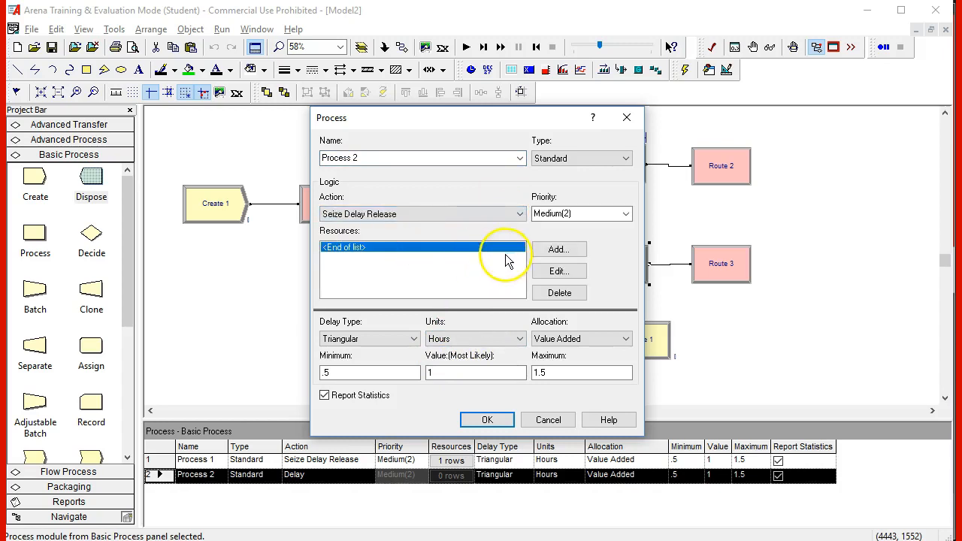
{"action": "left_click", "coordinate": [556, 250]}
{"action": "left_click", "coordinate": [407, 277]}
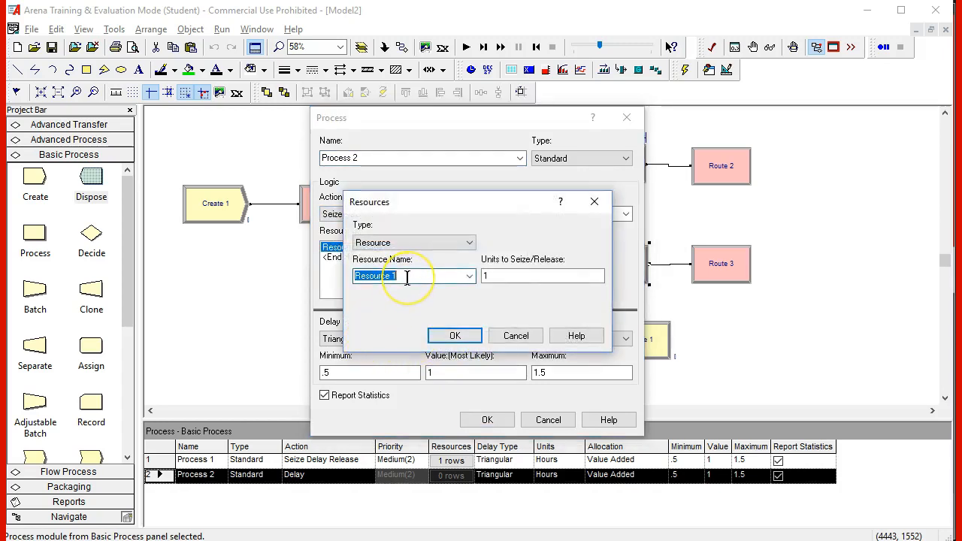
{"action": "left_click", "coordinate": [455, 336]}
{"action": "left_click", "coordinate": [487, 419]}
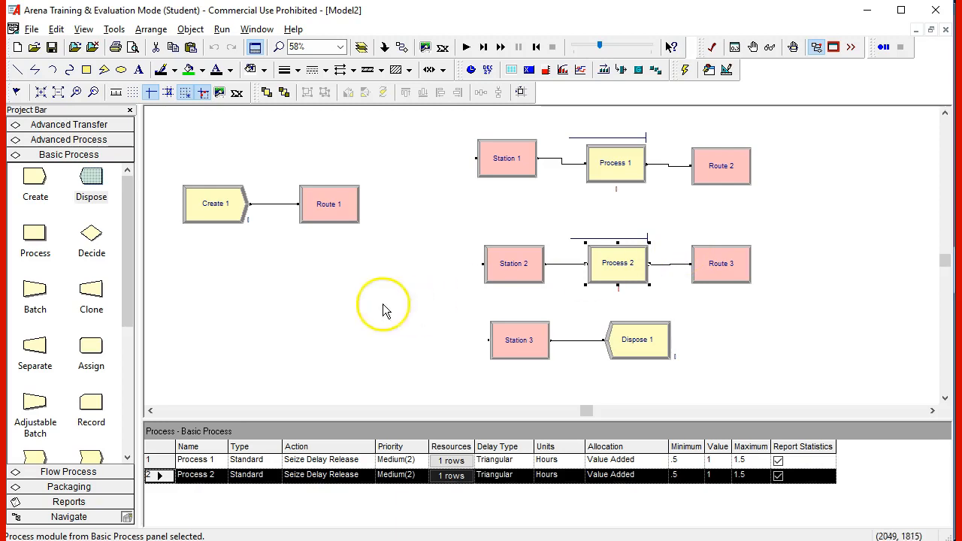
Review Route 1's destination type options and target station, and check Station 1's settings.
{"action": "left_click", "coordinate": [336, 218]}
{"action": "left_click", "coordinate": [442, 341]}
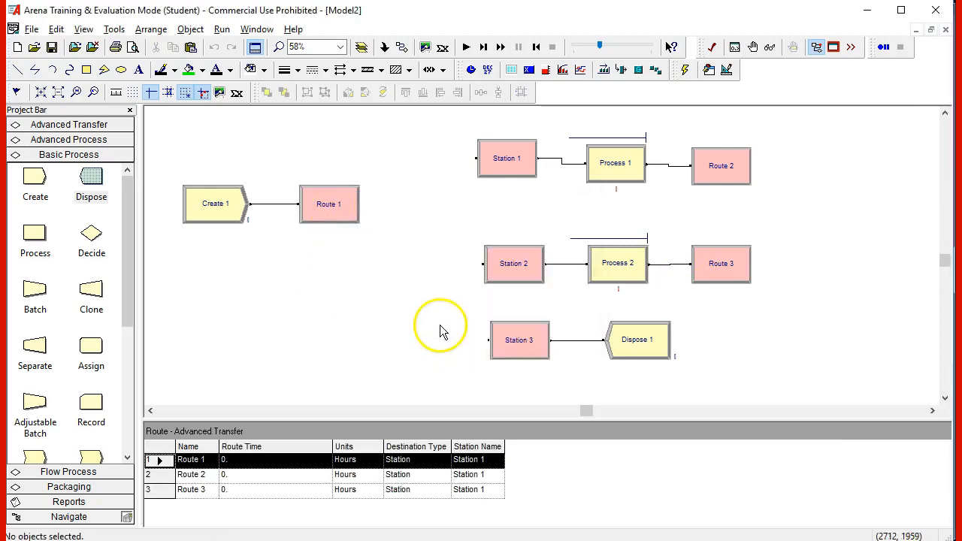
{"action": "left_click", "coordinate": [334, 223]}
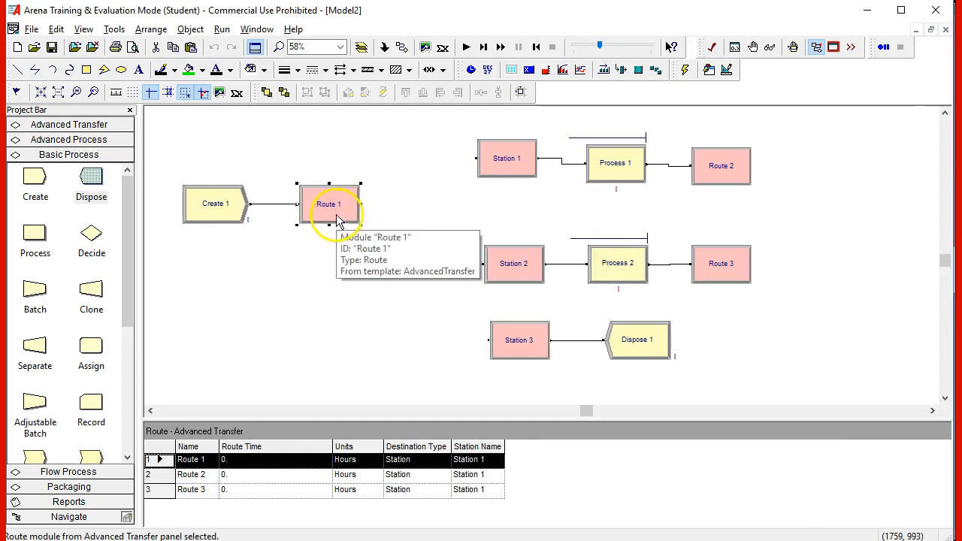
{"action": "double_click", "coordinate": [336, 218]}
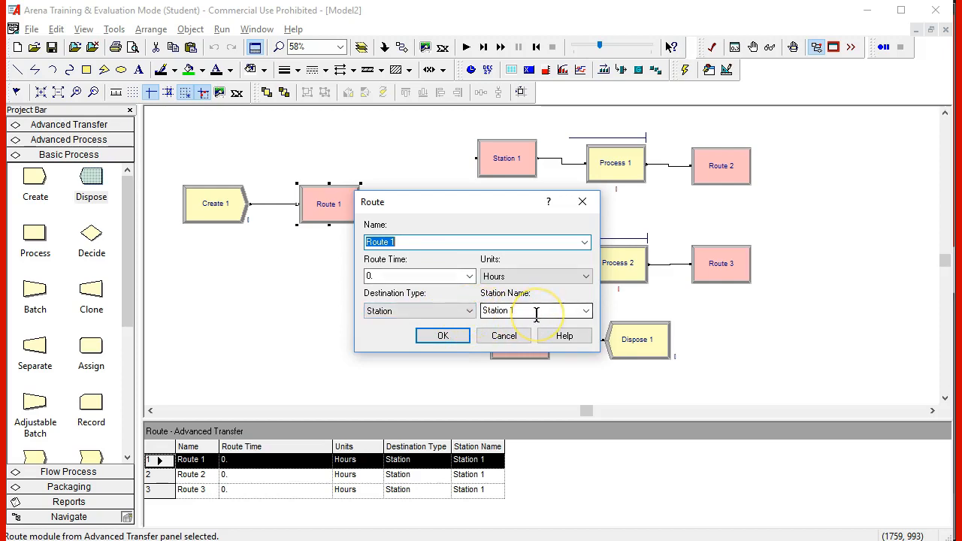
{"action": "left_click", "coordinate": [470, 310]}
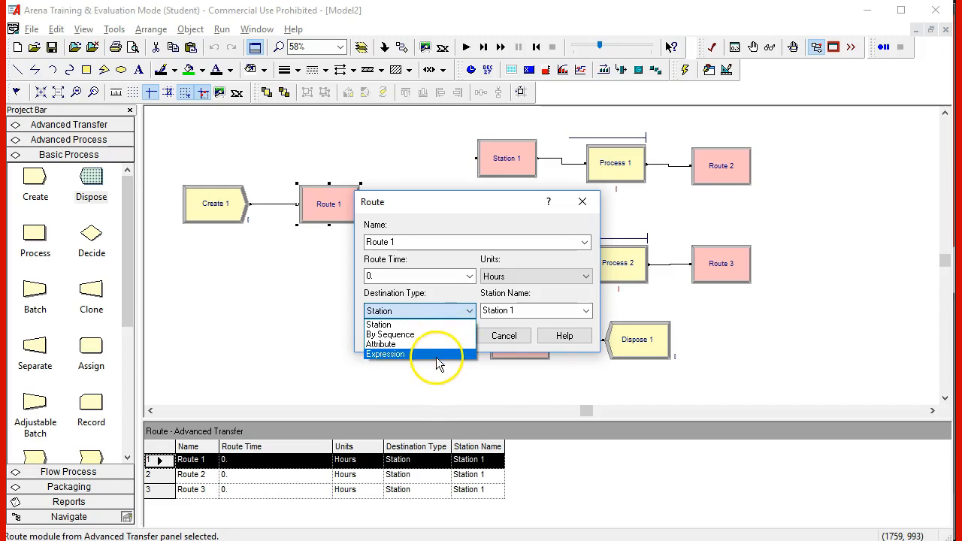
{"action": "left_click", "coordinate": [470, 315]}
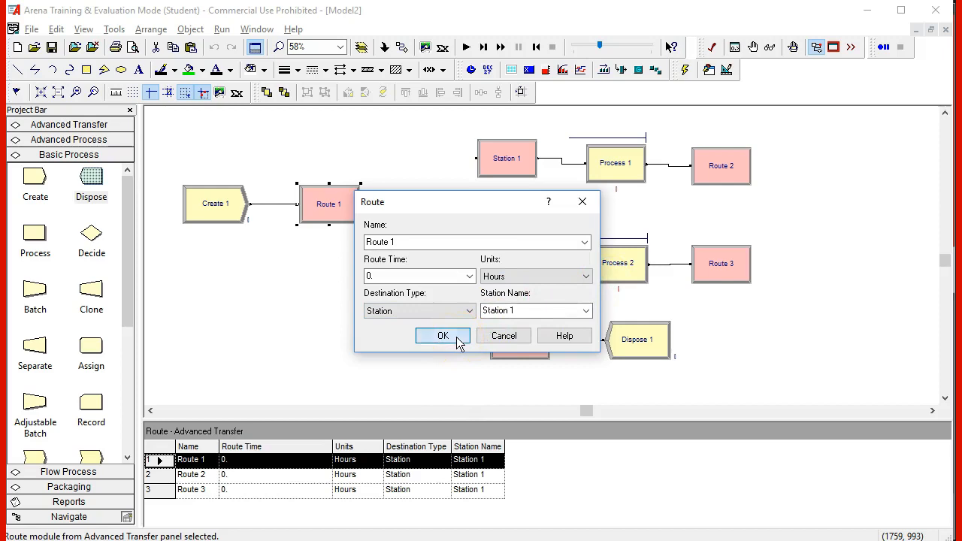
{"action": "left_click", "coordinate": [457, 337]}
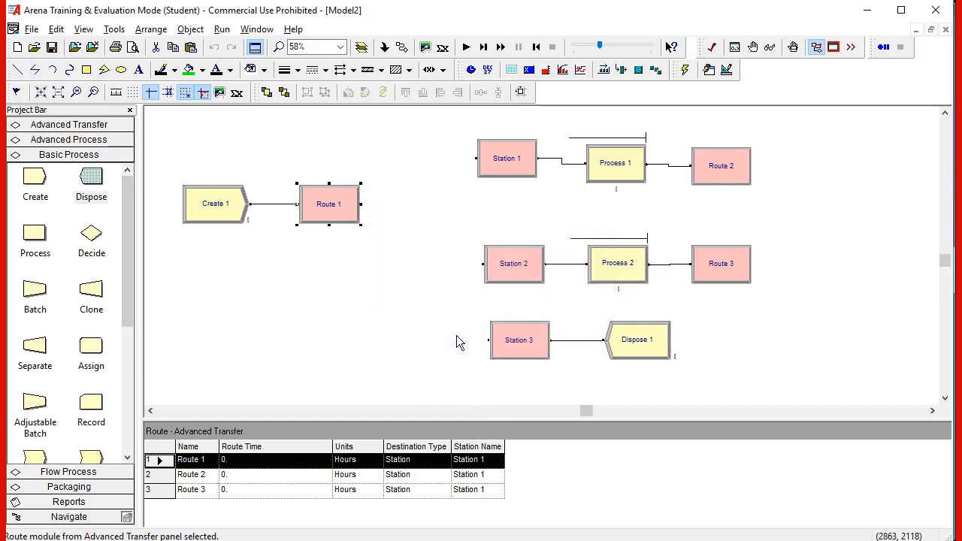
{"action": "double_click", "coordinate": [507, 167]}
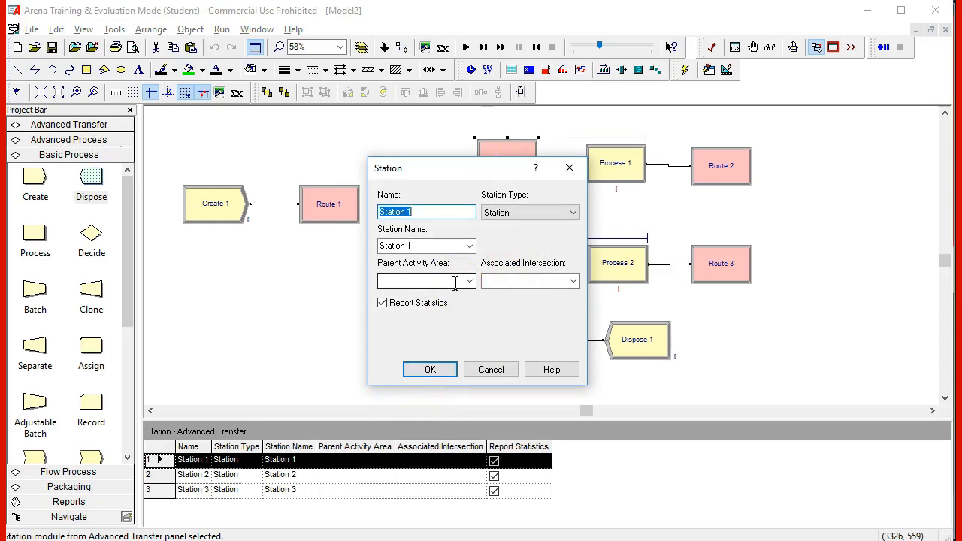
{"action": "left_click", "coordinate": [443, 377]}
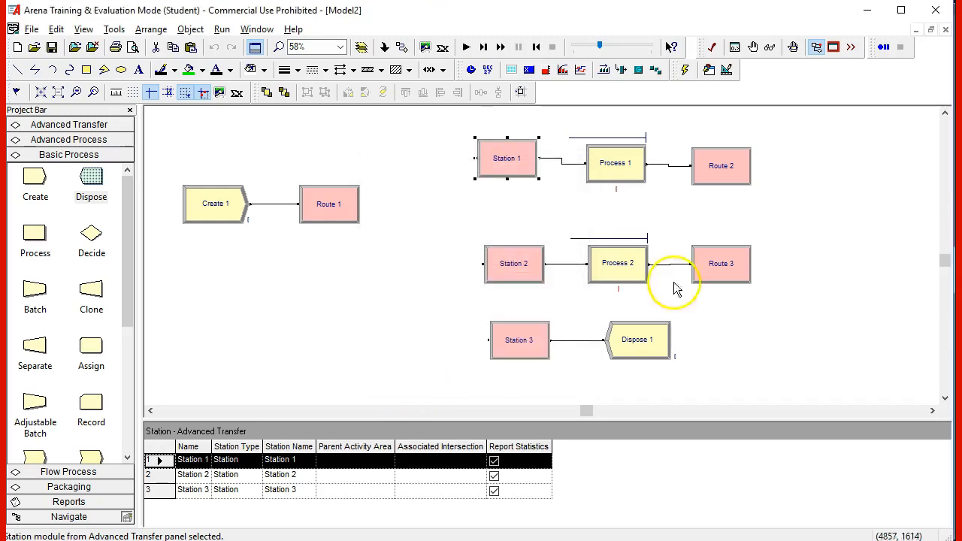
Set Route 2's destination station to Station 2.
{"action": "double_click", "coordinate": [740, 168]}
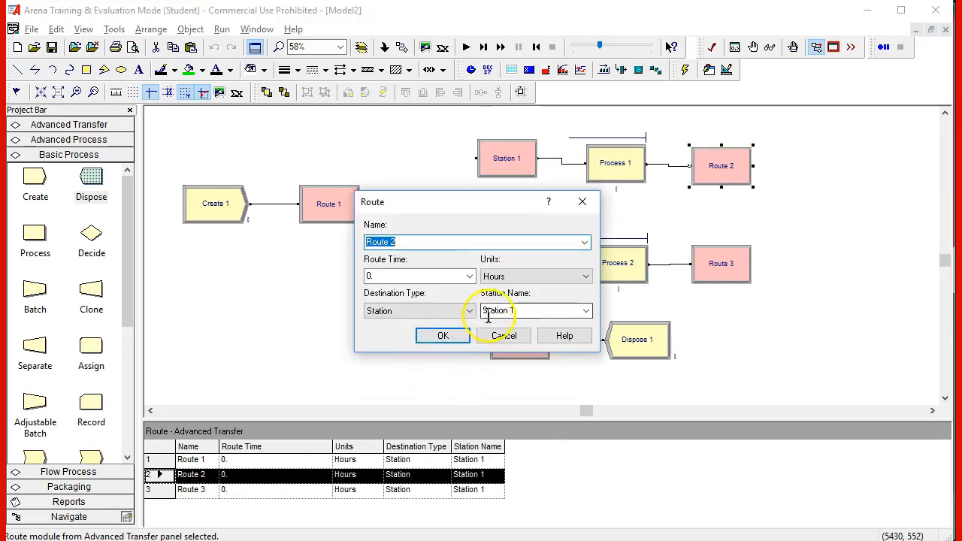
{"action": "left_click", "coordinate": [583, 311]}
{"action": "left_click", "coordinate": [518, 335]}
{"action": "left_click", "coordinate": [459, 335]}
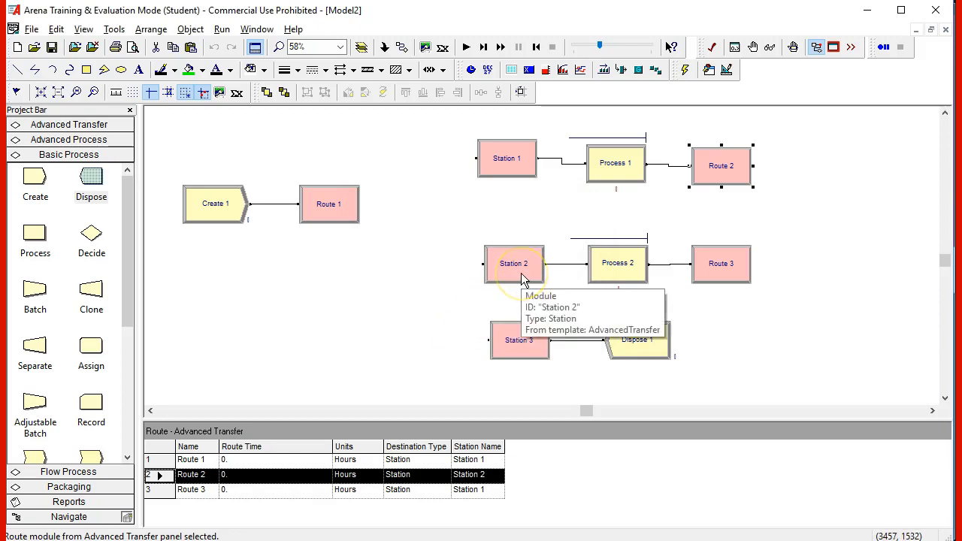
Set Route 3's destination station to Station 3.
{"action": "double_click", "coordinate": [718, 272]}
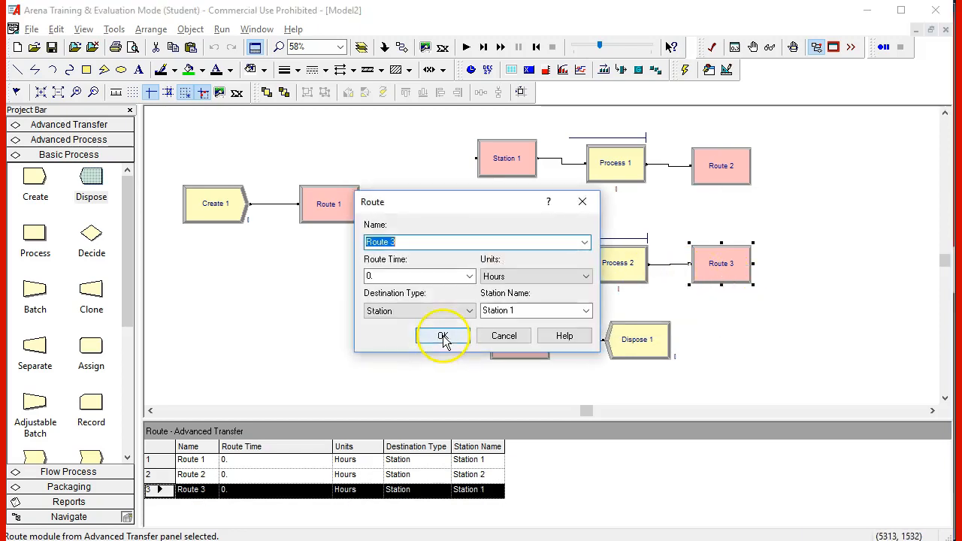
{"action": "left_click", "coordinate": [469, 311]}
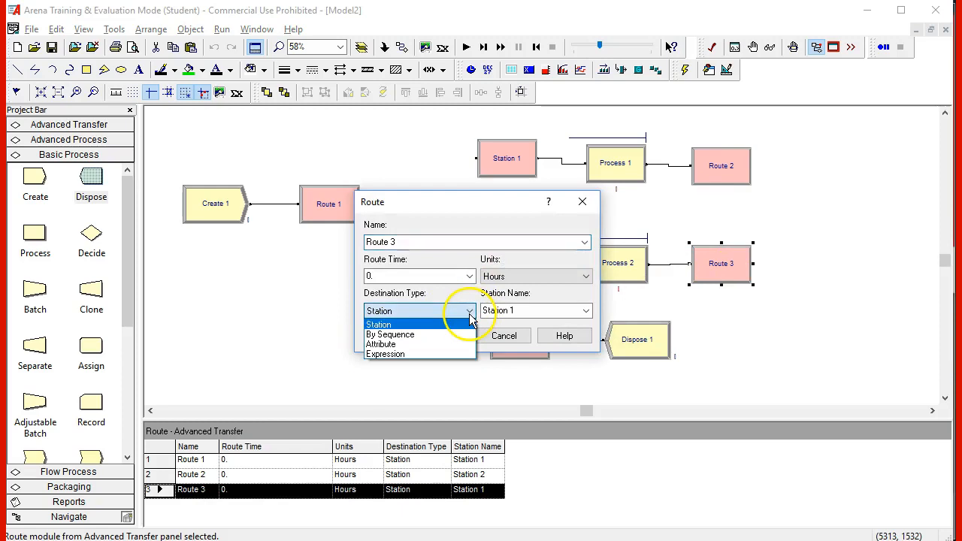
{"action": "left_click", "coordinate": [537, 313]}
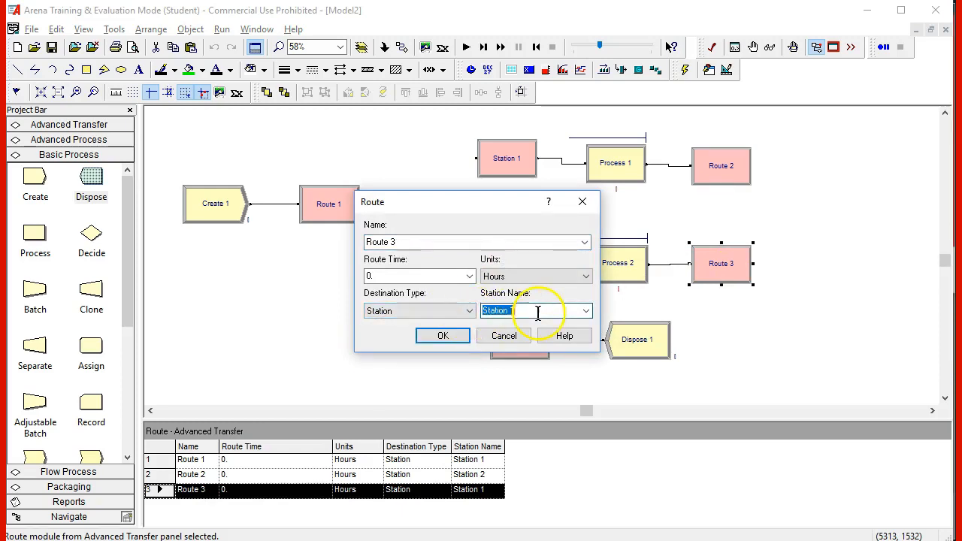
{"action": "left_click", "coordinate": [586, 311]}
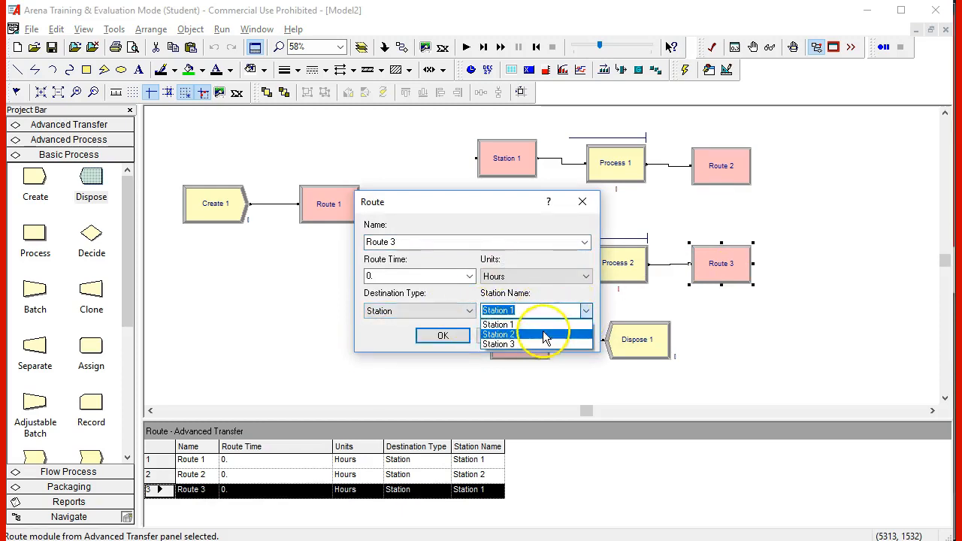
{"action": "left_click", "coordinate": [505, 344]}
{"action": "left_click", "coordinate": [448, 335]}
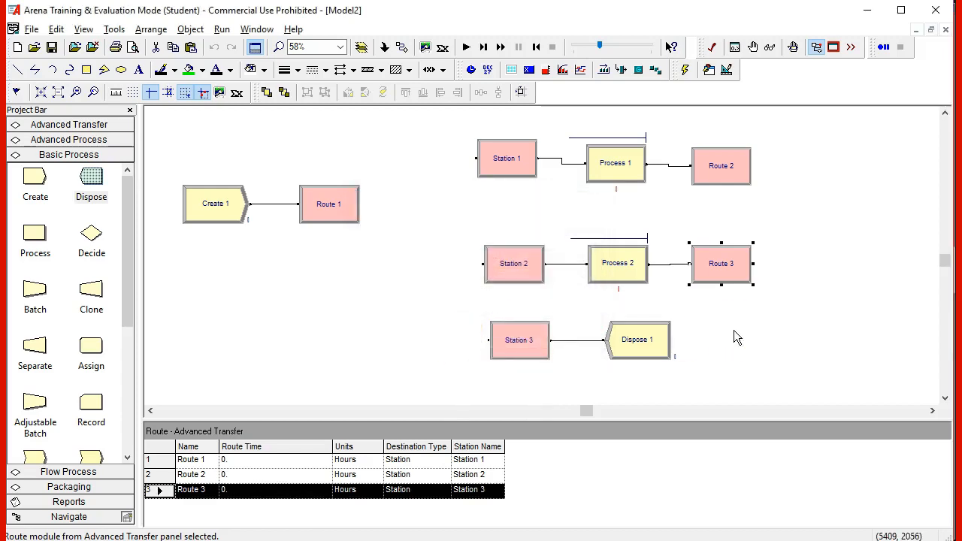
Set Create 1's time between arrivals value to 1.2 hours, and test-run the model before ending the run.
{"action": "double_click", "coordinate": [231, 213]}
{"action": "double_click", "coordinate": [451, 279]}
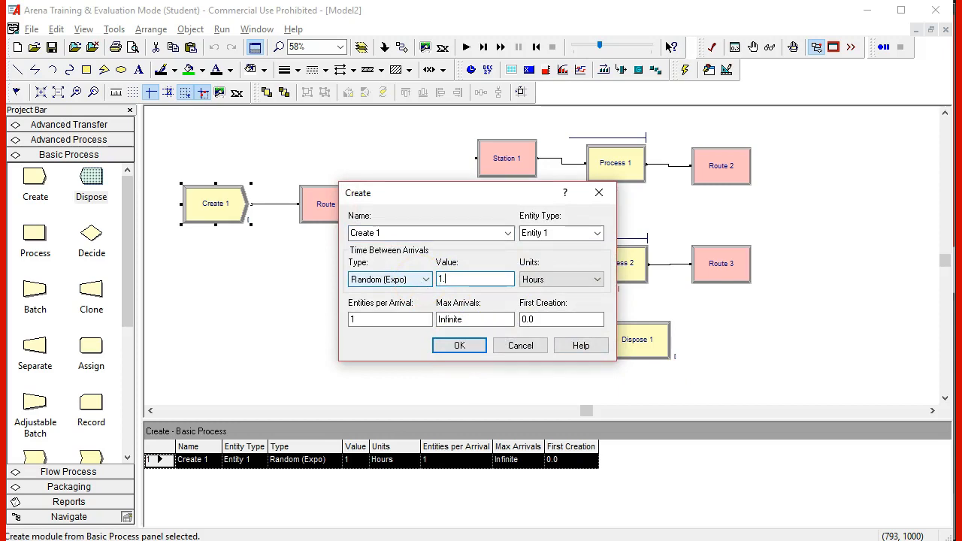
{"action": "type", "text": "1.2"}
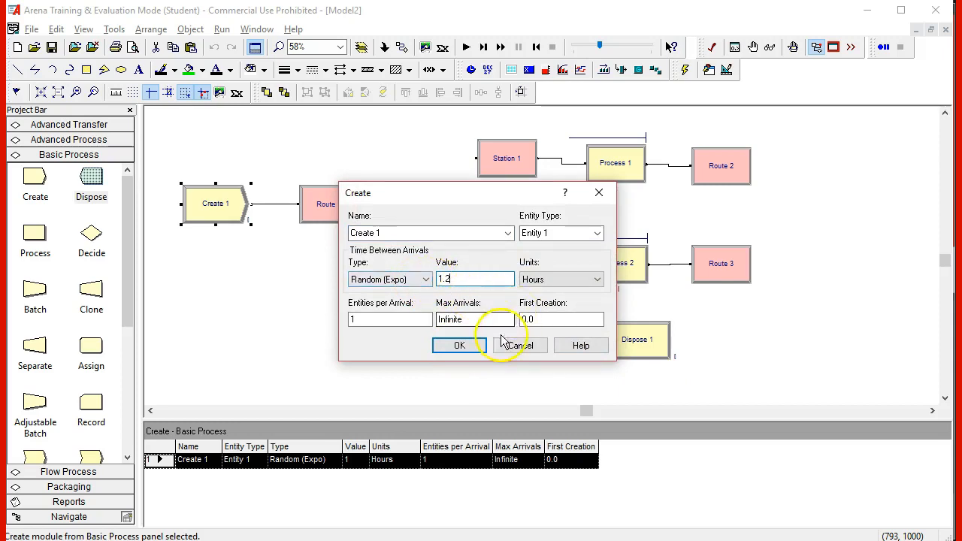
{"action": "left_click", "coordinate": [460, 345]}
{"action": "left_click", "coordinate": [466, 47]}
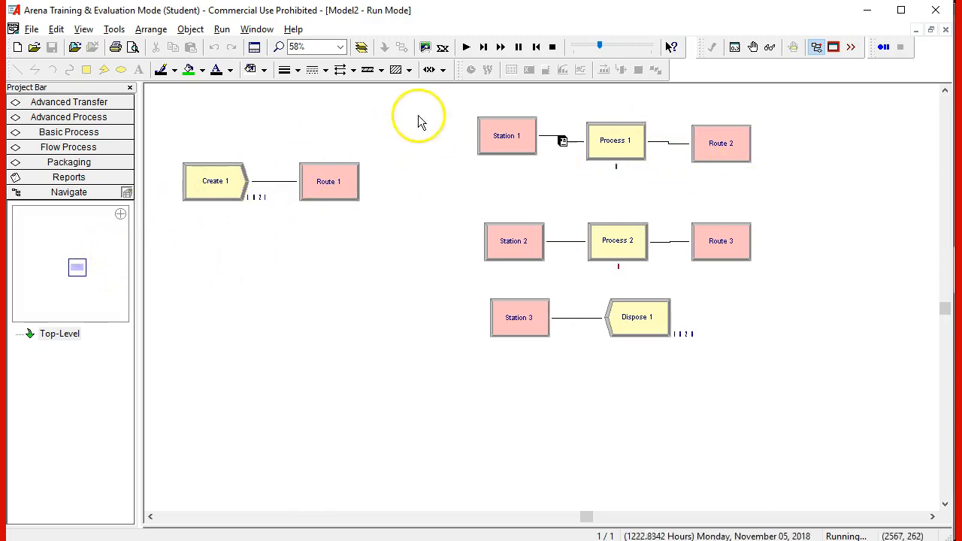
{"action": "left_click", "coordinate": [555, 48]}
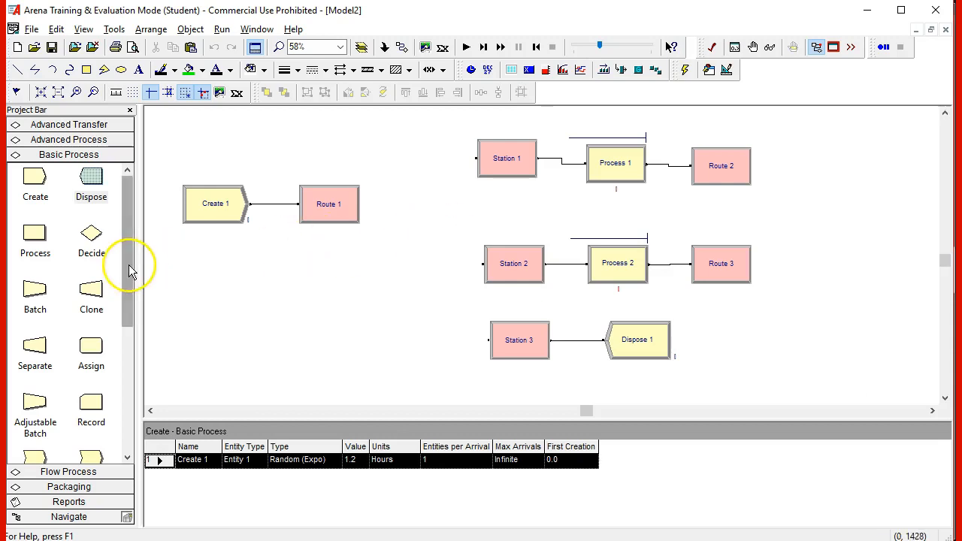
Add a second Create module below Create 1 and place a connected Route module beside it.
{"action": "left_click", "coordinate": [98, 126]}
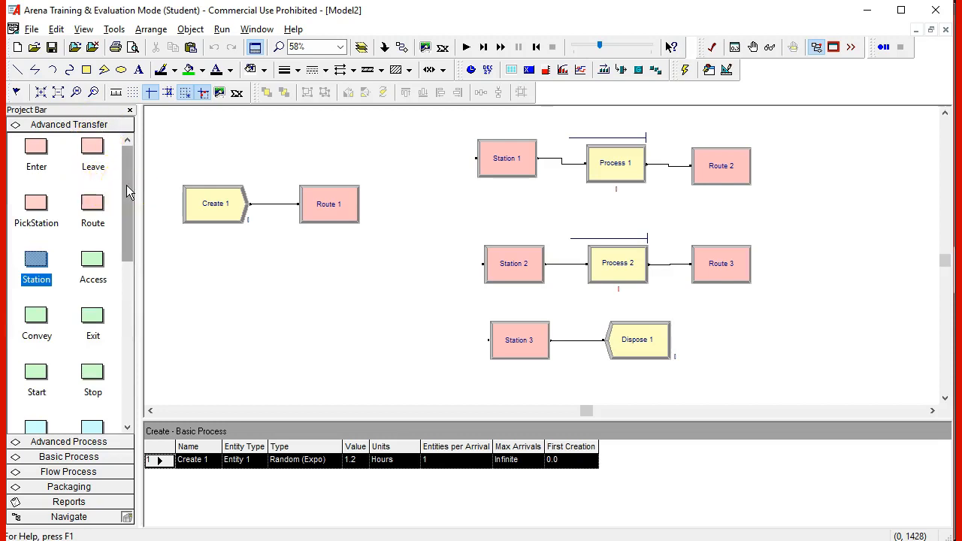
{"action": "left_click_drag", "start_coordinate": [127, 207], "coordinate": [146, 188]}
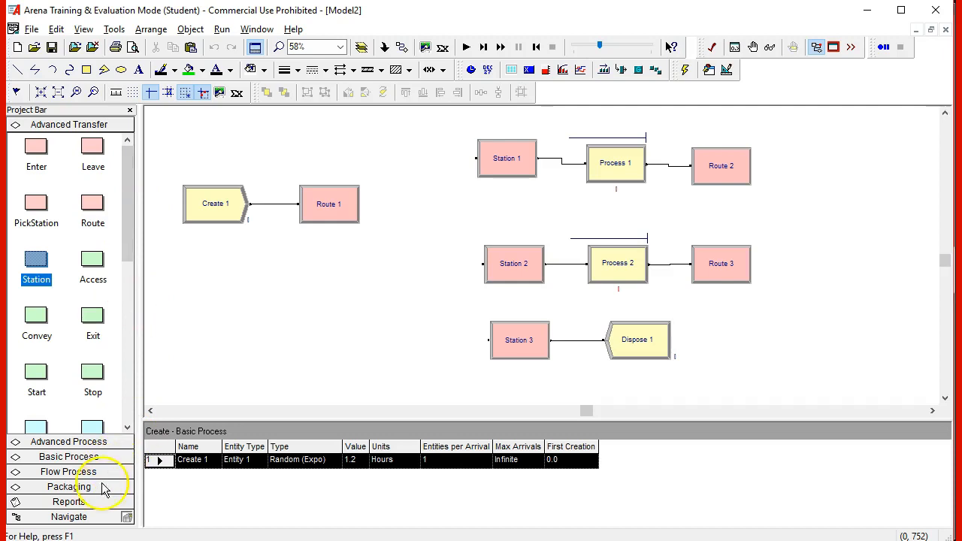
{"action": "left_click", "coordinate": [91, 459]}
{"action": "left_click_drag", "start_coordinate": [38, 180], "coordinate": [190, 310]}
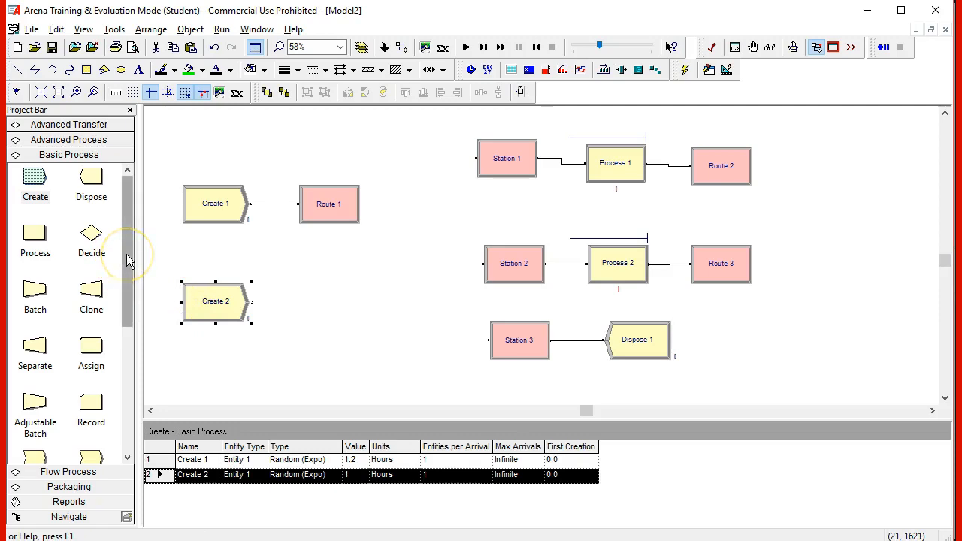
{"action": "left_click", "coordinate": [92, 125]}
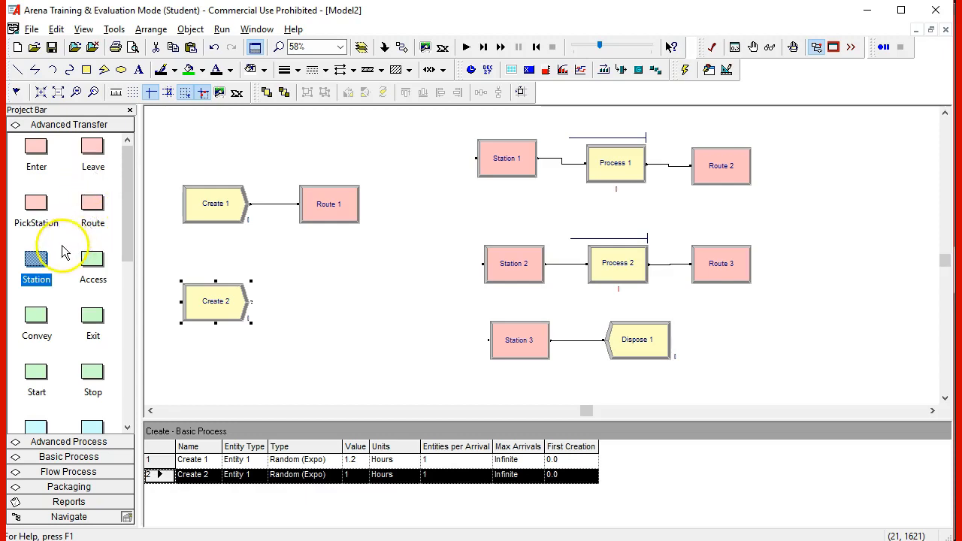
{"action": "left_click_drag", "start_coordinate": [93, 203], "coordinate": [294, 309]}
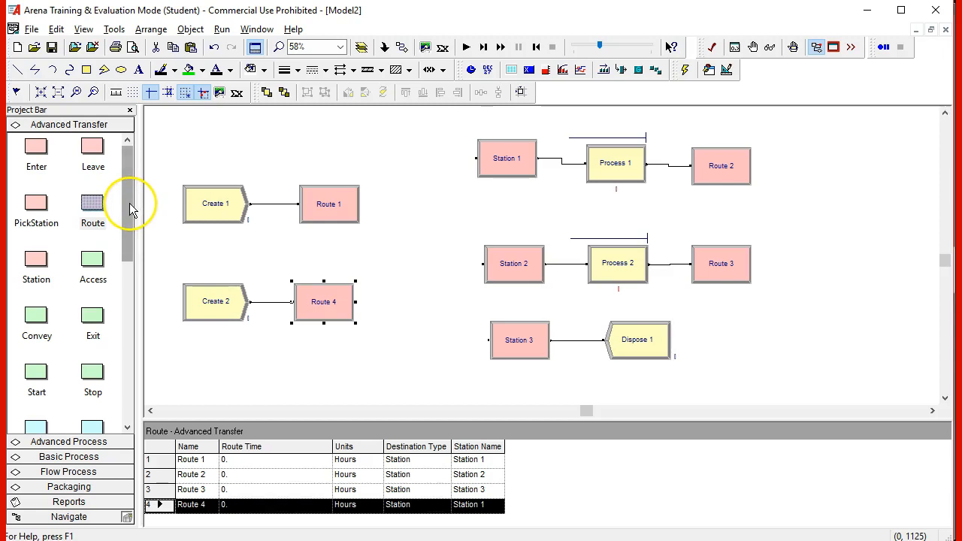
Move Route 1 and Route 4 farther from their Create modules and delete the connections from Create 1 and Create 2.
{"action": "left_click_drag", "start_coordinate": [133, 209], "coordinate": [126, 323]}
{"action": "left_click_drag", "start_coordinate": [334, 206], "coordinate": [387, 211]}
{"action": "left_click_drag", "start_coordinate": [339, 302], "coordinate": [392, 303]}
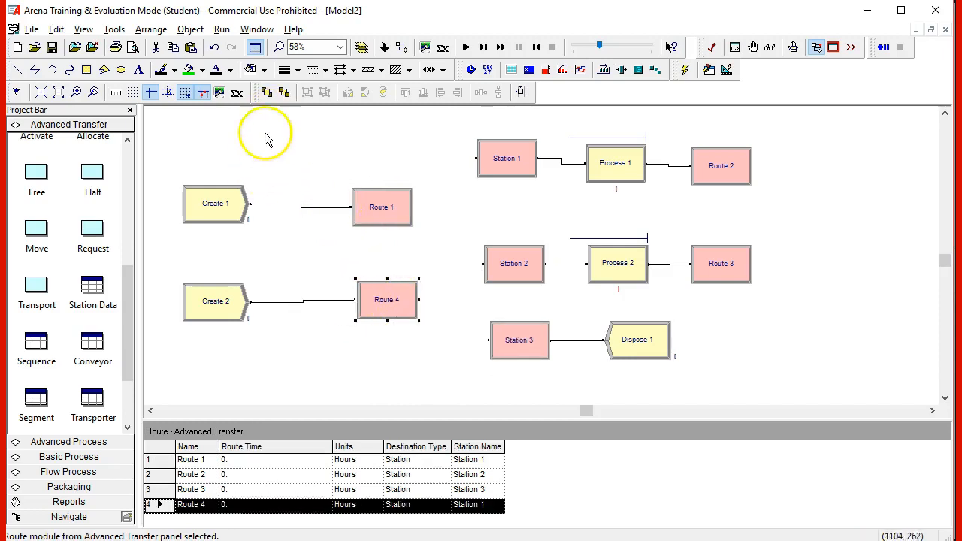
{"action": "left_click", "coordinate": [306, 215]}
{"action": "key", "text": "Delete"}
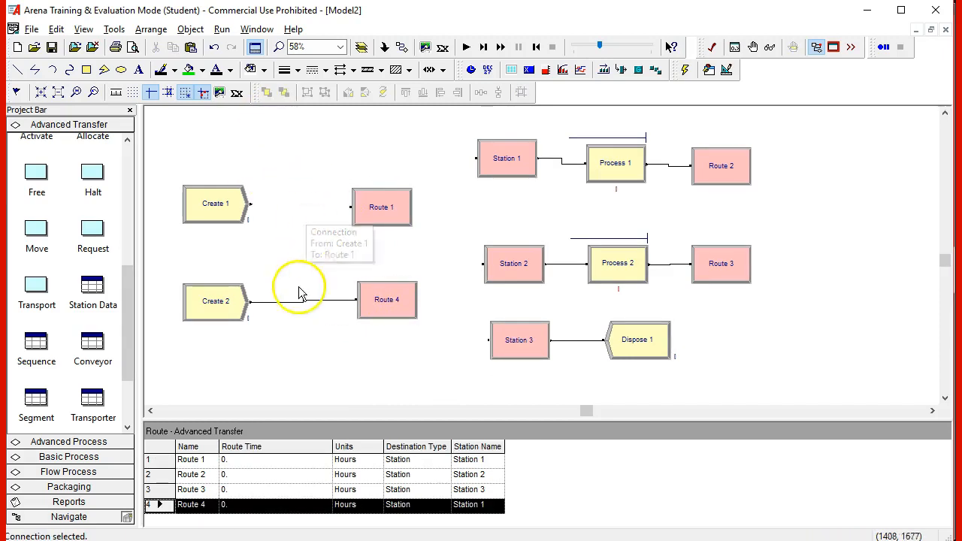
{"action": "left_click", "coordinate": [299, 306]}
{"action": "key", "text": "Delete"}
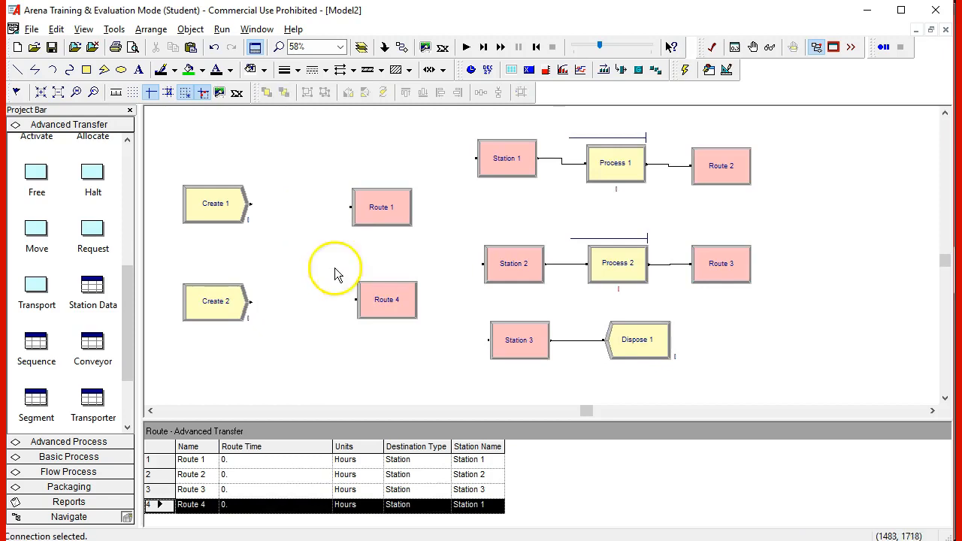
Place an Assign module between each Create and Route pair, and delete the connection linking the two Assign modules.
{"action": "left_click_drag", "start_coordinate": [131, 312], "coordinate": [146, 147]}
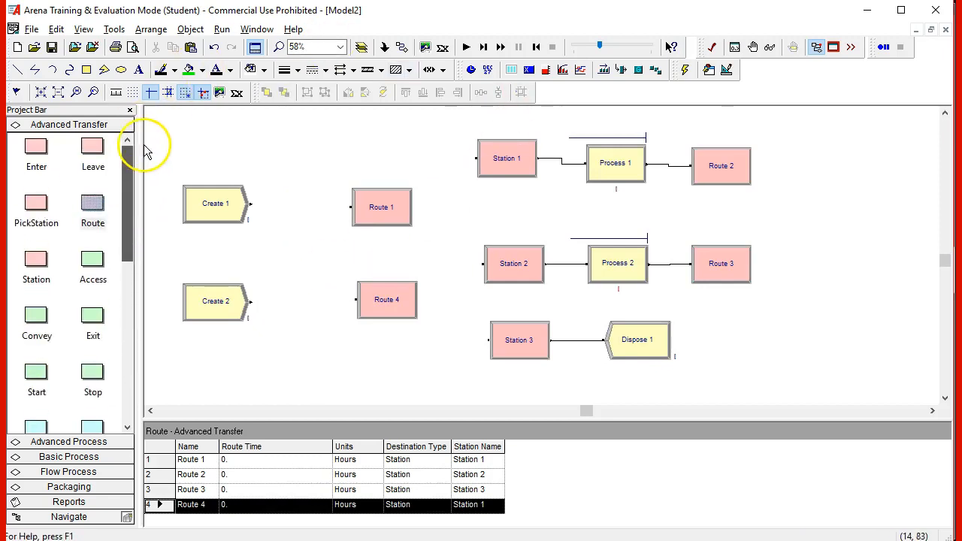
{"action": "left_click", "coordinate": [68, 457]}
{"action": "left_click_drag", "start_coordinate": [91, 346], "coordinate": [271, 206]}
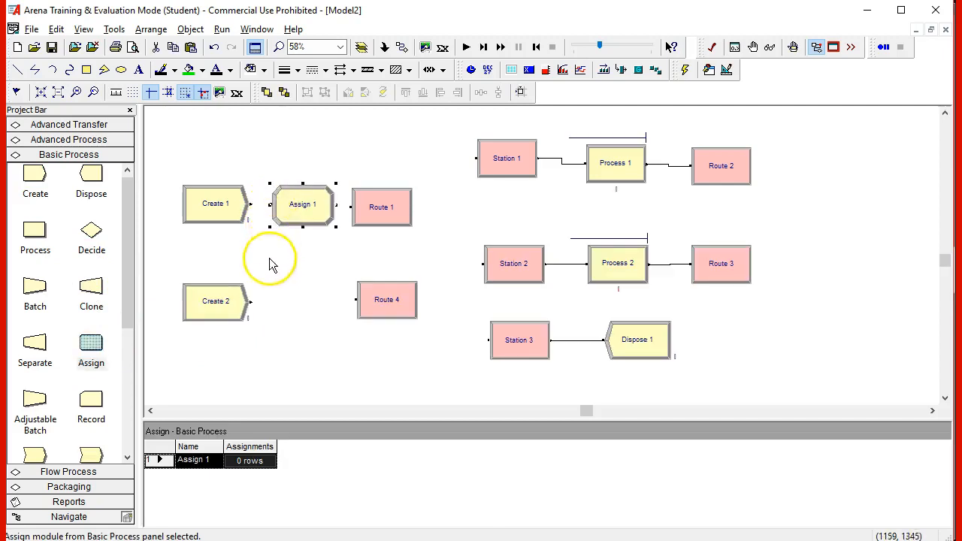
{"action": "left_click_drag", "start_coordinate": [91, 353], "coordinate": [263, 299]}
{"action": "left_click", "coordinate": [300, 251]}
{"action": "key", "text": "Delete"}
Connect Create 1 to Assign 1 and Assign 1 to Route 1.
{"action": "left_click", "coordinate": [384, 47]}
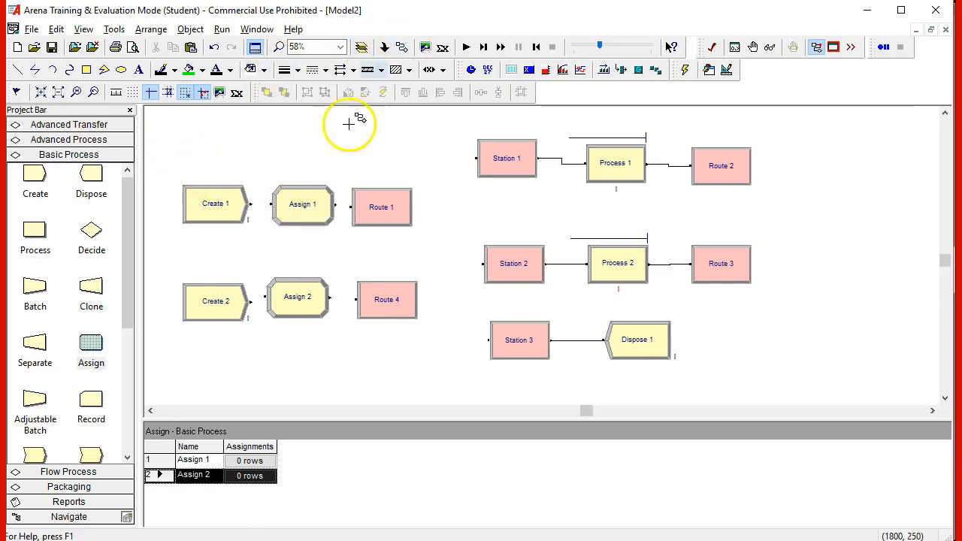
{"action": "left_click", "coordinate": [252, 204]}
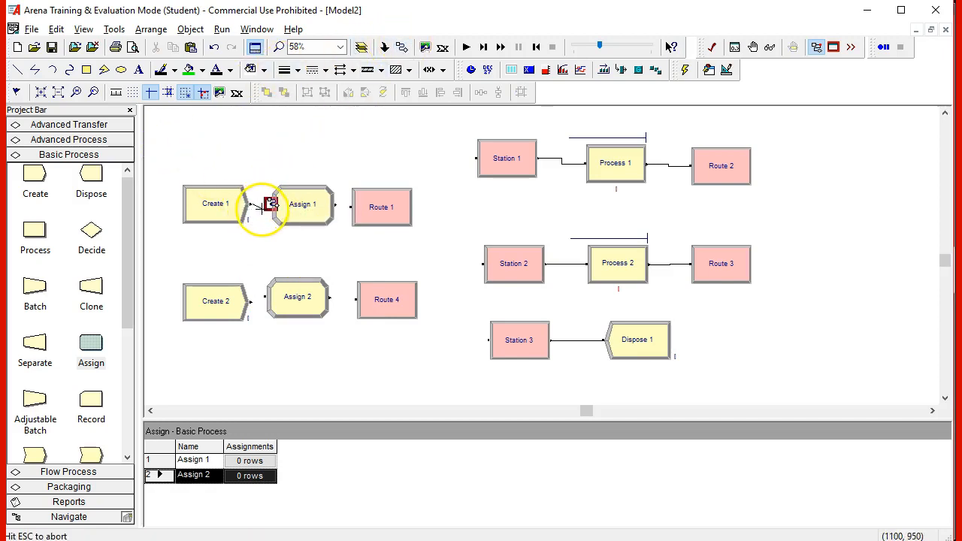
{"action": "left_click", "coordinate": [272, 204]}
{"action": "left_click", "coordinate": [402, 47]}
{"action": "left_click", "coordinate": [337, 204]}
{"action": "left_click", "coordinate": [352, 207]}
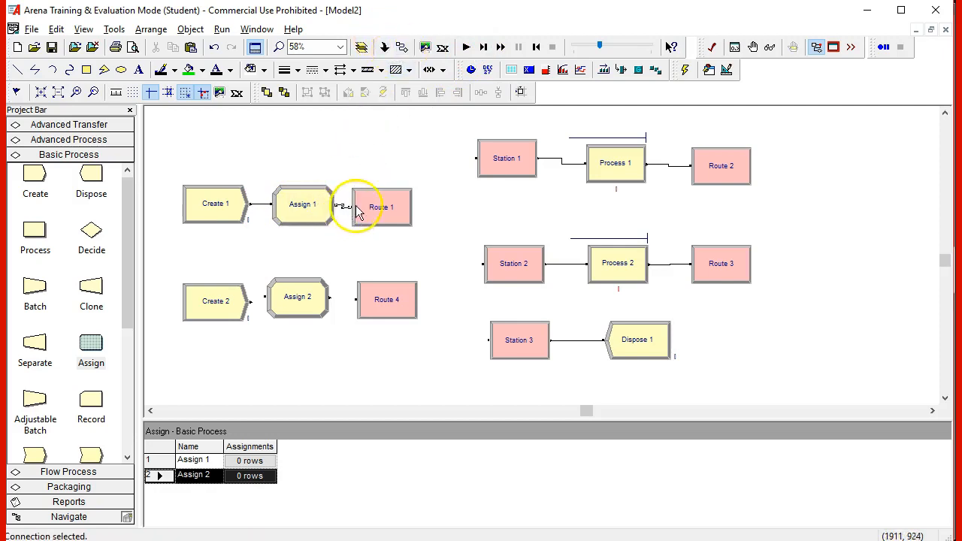
Connect Create 2 to Assign 2 and Assign 2 to Route 4.
{"action": "left_click", "coordinate": [402, 46]}
{"action": "left_click", "coordinate": [250, 300]}
{"action": "left_click", "coordinate": [265, 297]}
{"action": "left_click", "coordinate": [402, 47]}
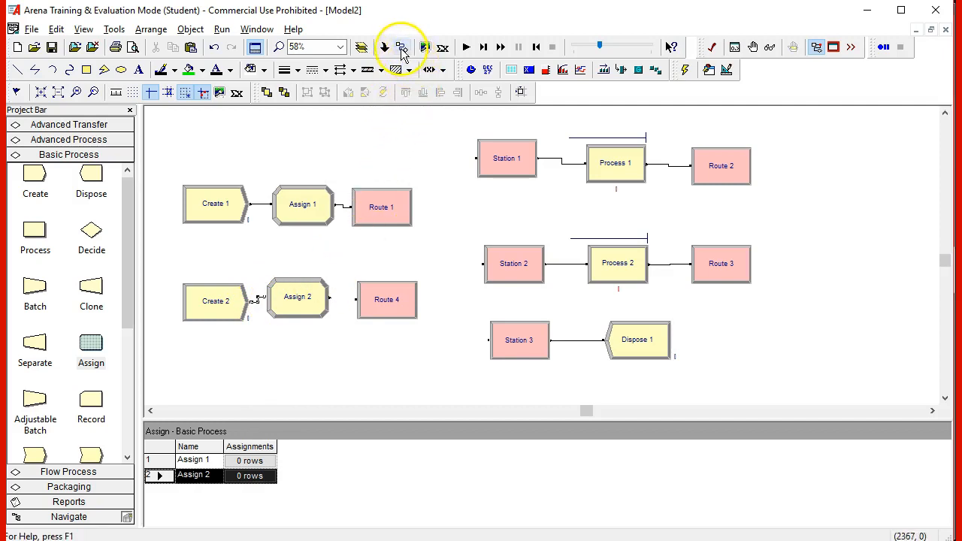
{"action": "left_click", "coordinate": [329, 297]}
{"action": "left_click", "coordinate": [357, 300]}
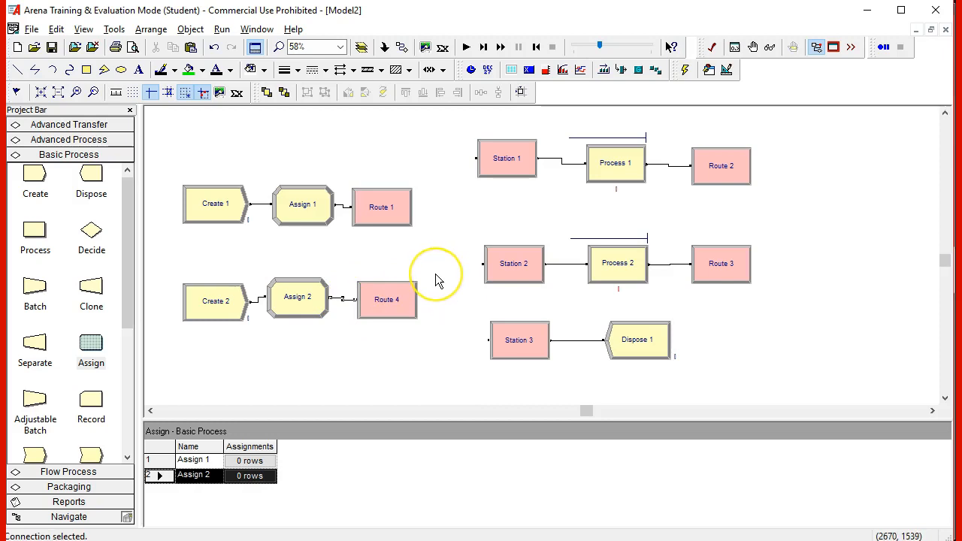
Add an Attribute assignment to Assign 1 for Entity.Sequence with a new value of 1.
{"action": "double_click", "coordinate": [303, 205]}
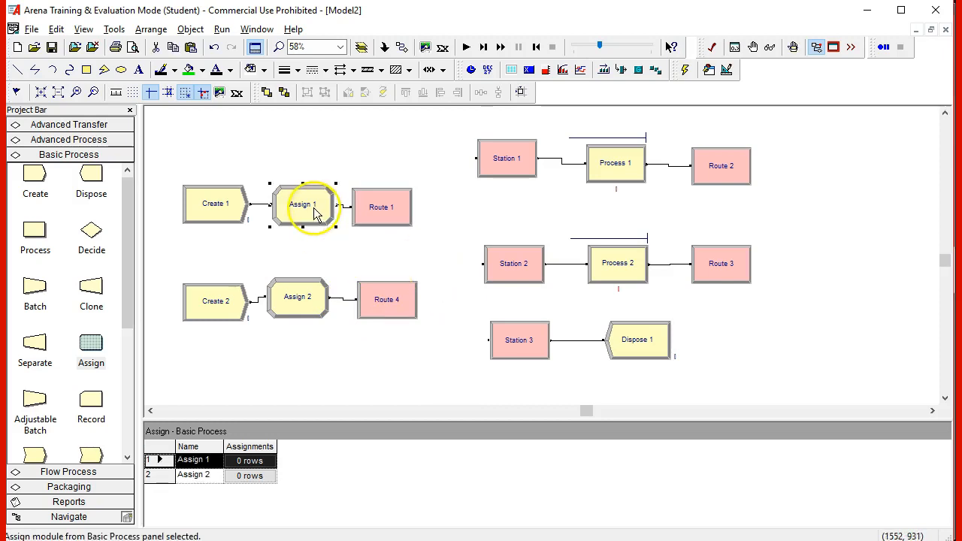
{"action": "left_click", "coordinate": [680, 262]}
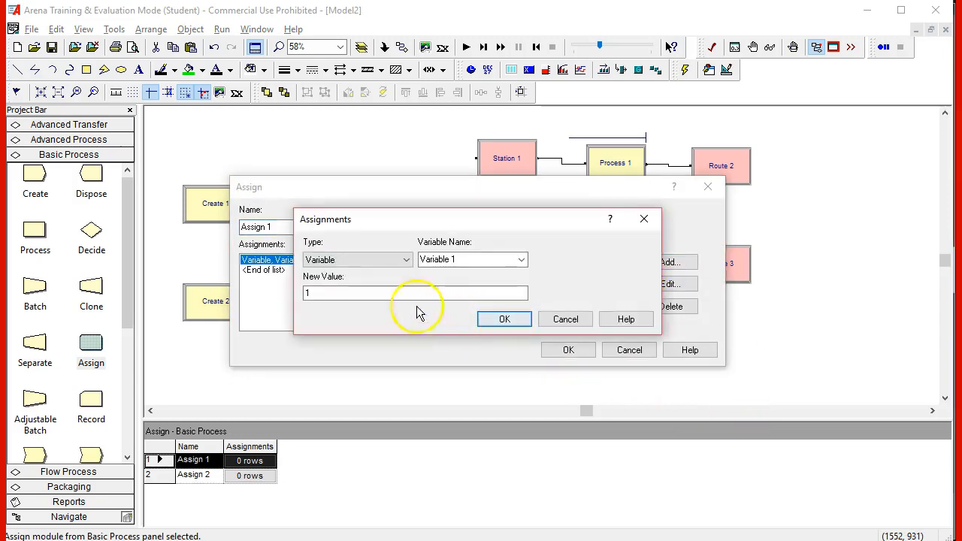
{"action": "left_click", "coordinate": [406, 259]}
{"action": "left_click", "coordinate": [376, 303]}
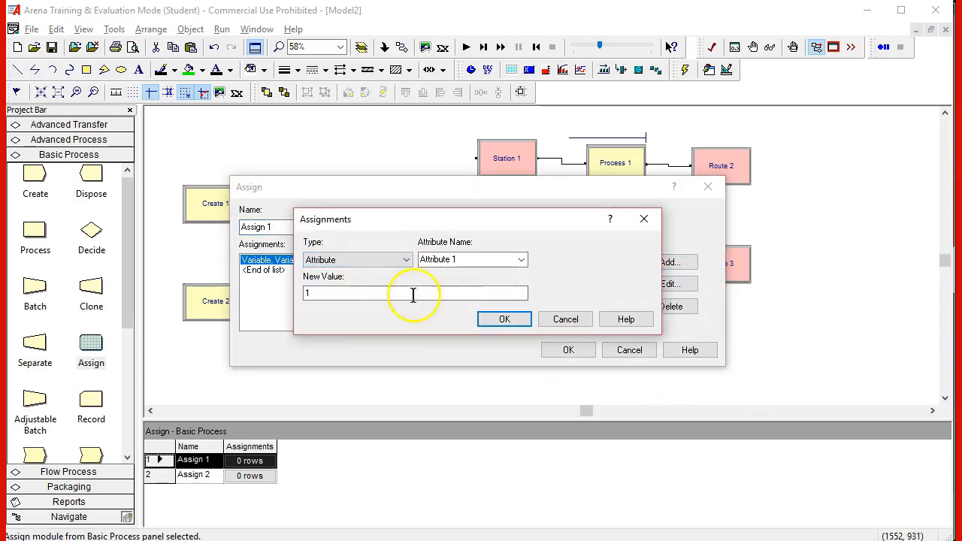
{"action": "left_click", "coordinate": [522, 260]}
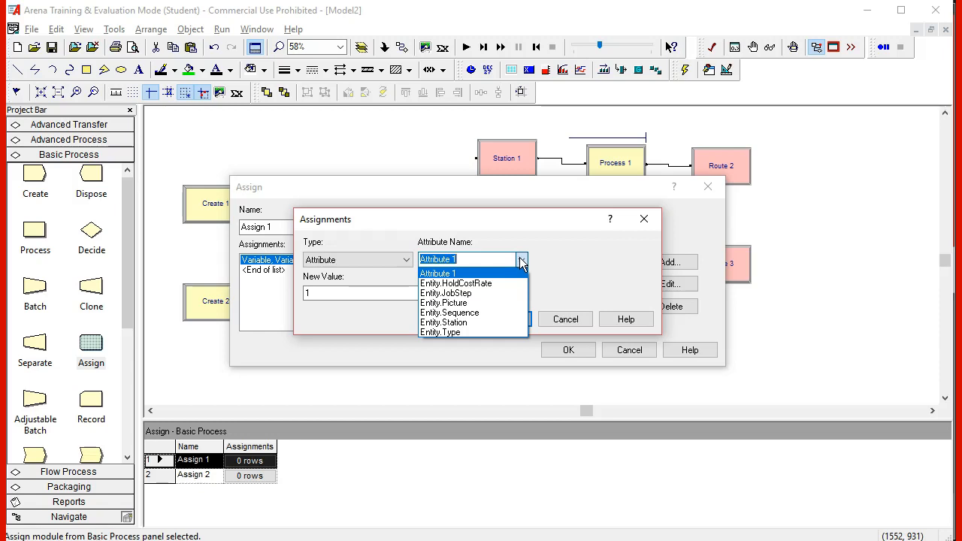
{"action": "left_click", "coordinate": [487, 312]}
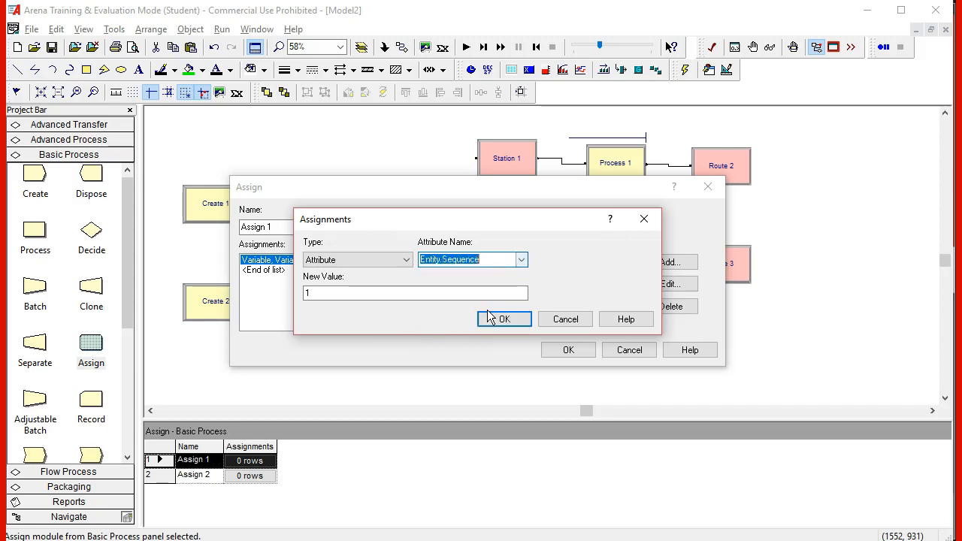
{"action": "left_click", "coordinate": [522, 261]}
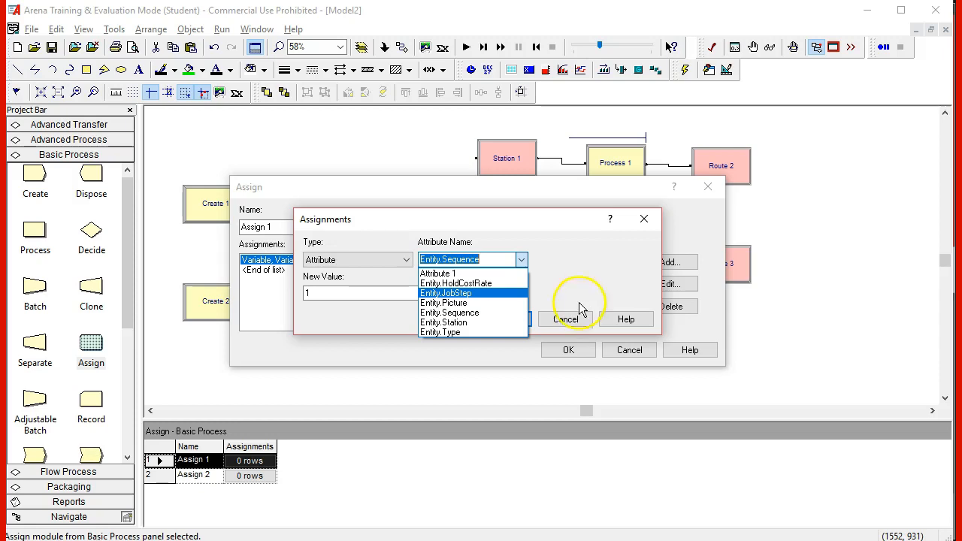
{"action": "left_click", "coordinate": [531, 326]}
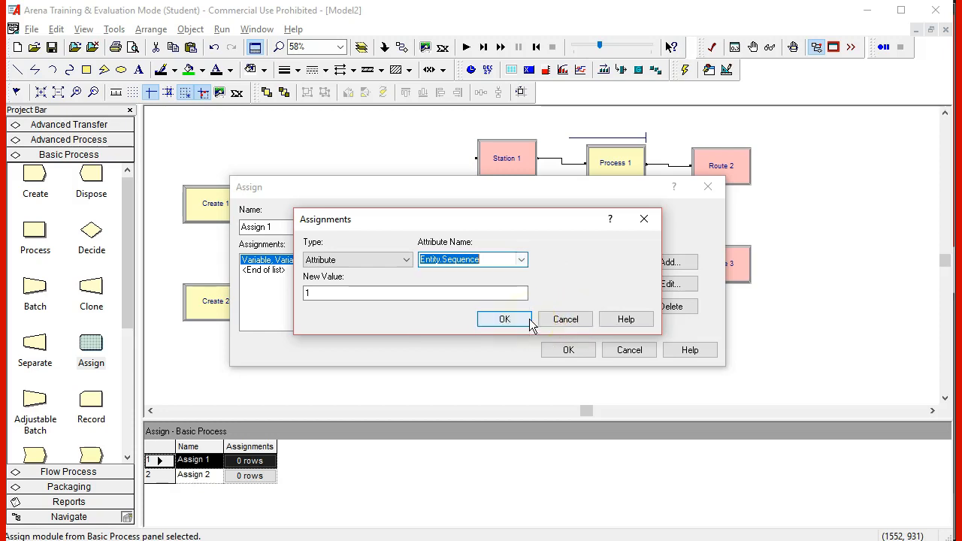
{"action": "left_click", "coordinate": [521, 322]}
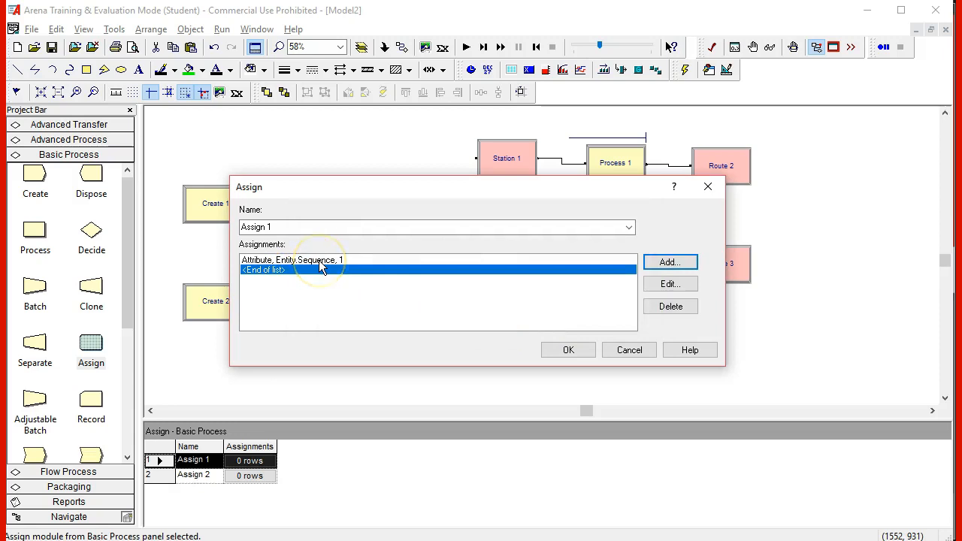
{"action": "left_click", "coordinate": [566, 351]}
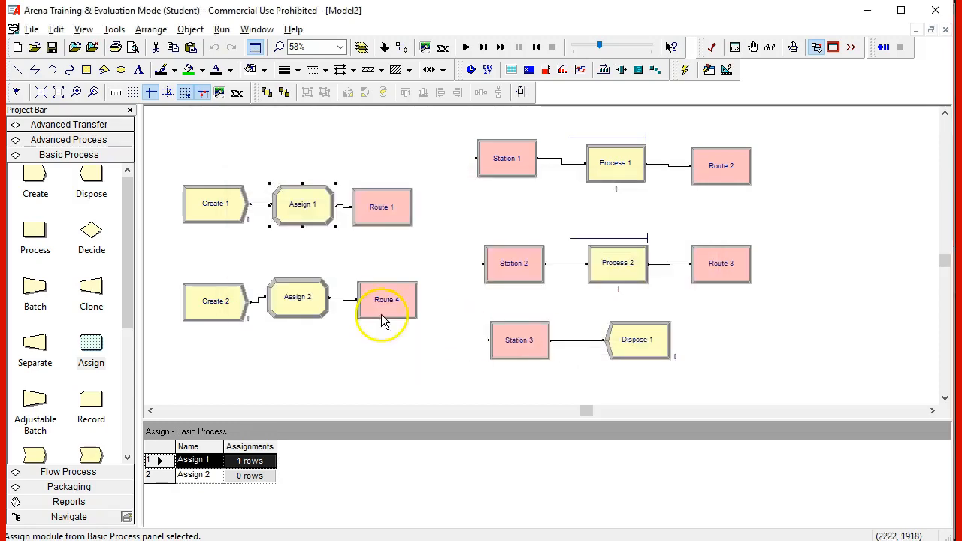
Add an Attribute assignment to Assign 2 for Entity.Sequence with a new value of 2.
{"action": "double_click", "coordinate": [305, 301]}
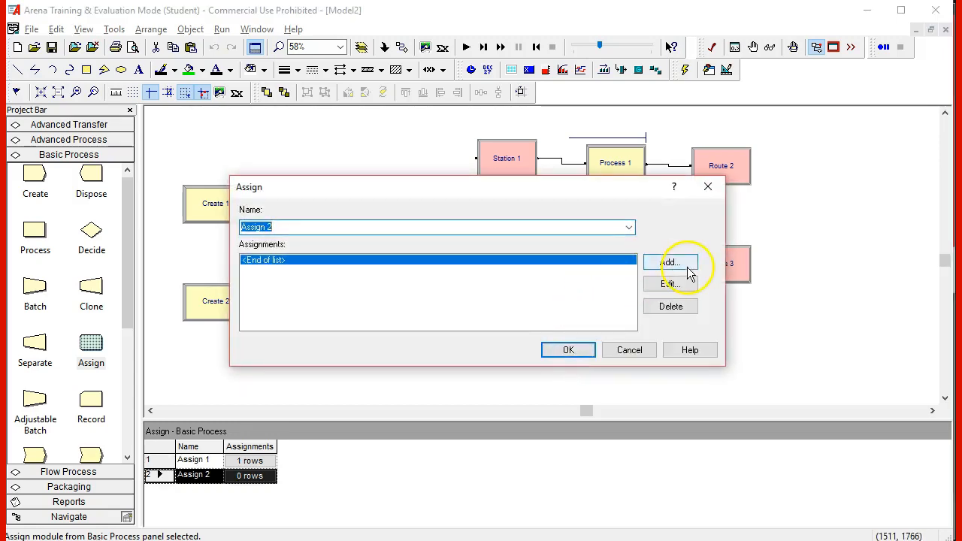
{"action": "left_click", "coordinate": [688, 264]}
{"action": "left_click", "coordinate": [368, 261]}
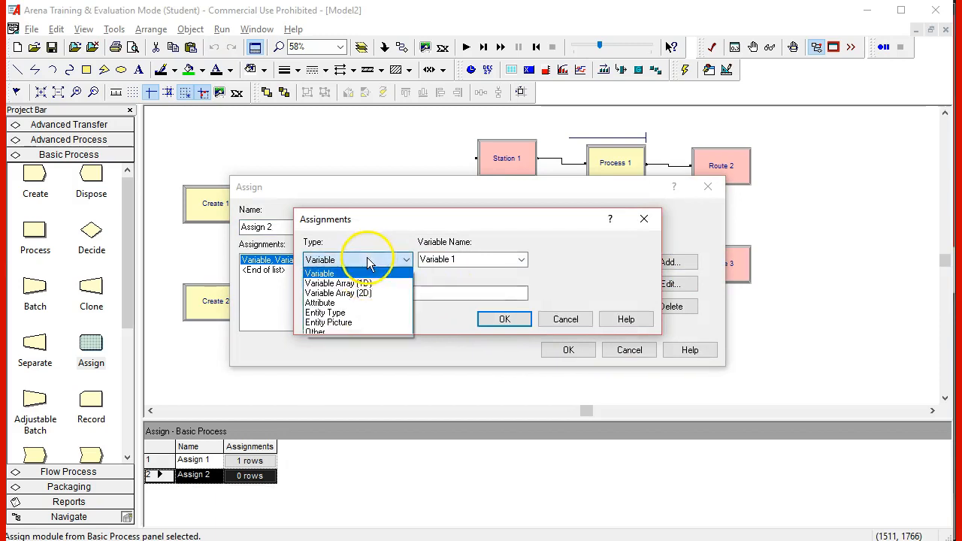
{"action": "left_click", "coordinate": [323, 303]}
{"action": "left_click", "coordinate": [507, 263]}
{"action": "left_click", "coordinate": [523, 263]}
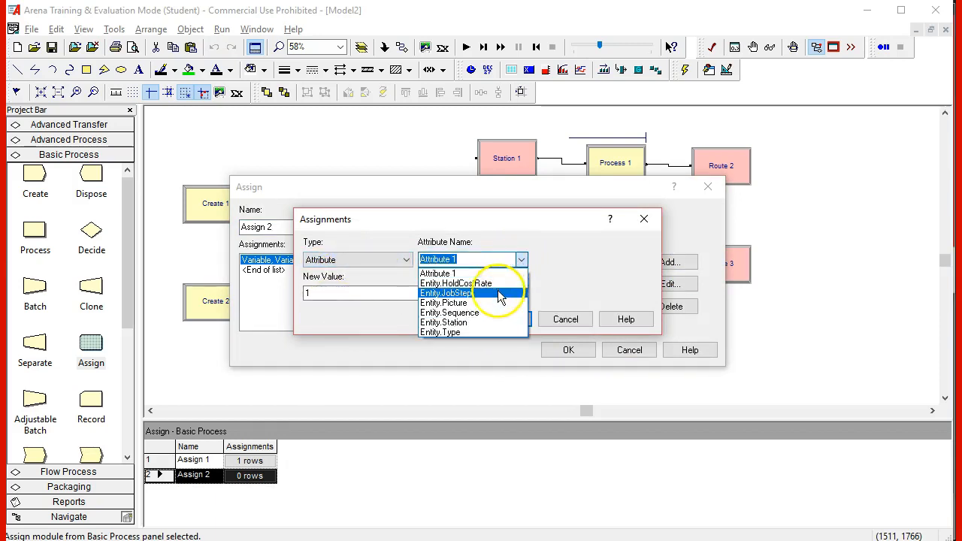
{"action": "left_click", "coordinate": [488, 313]}
{"action": "key", "text": "Tab"}
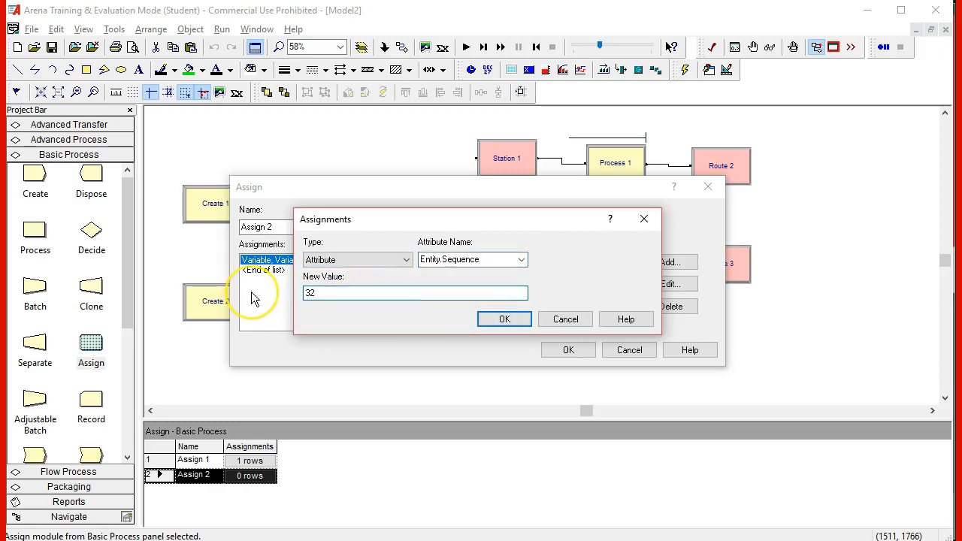
{"action": "type", "text": "2"}
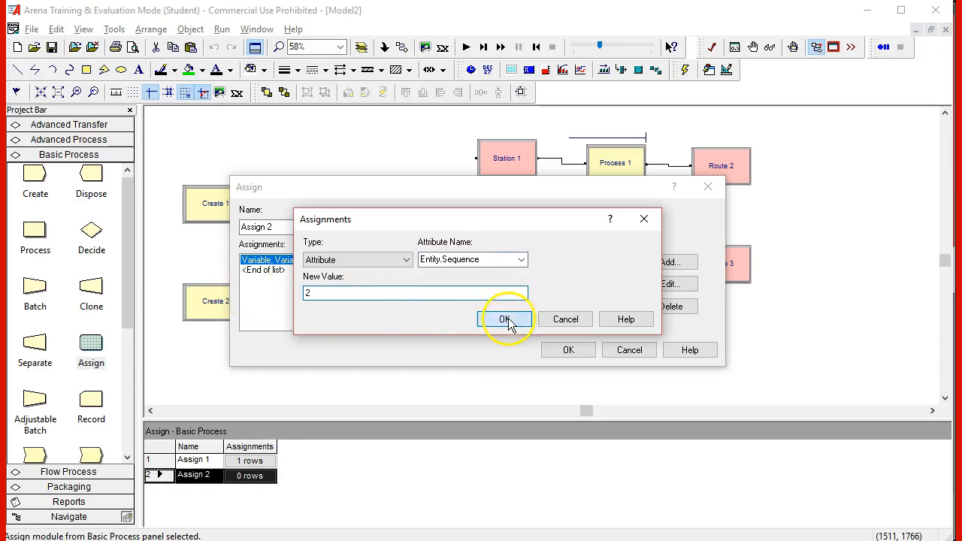
{"action": "left_click", "coordinate": [500, 318]}
{"action": "left_click", "coordinate": [570, 347]}
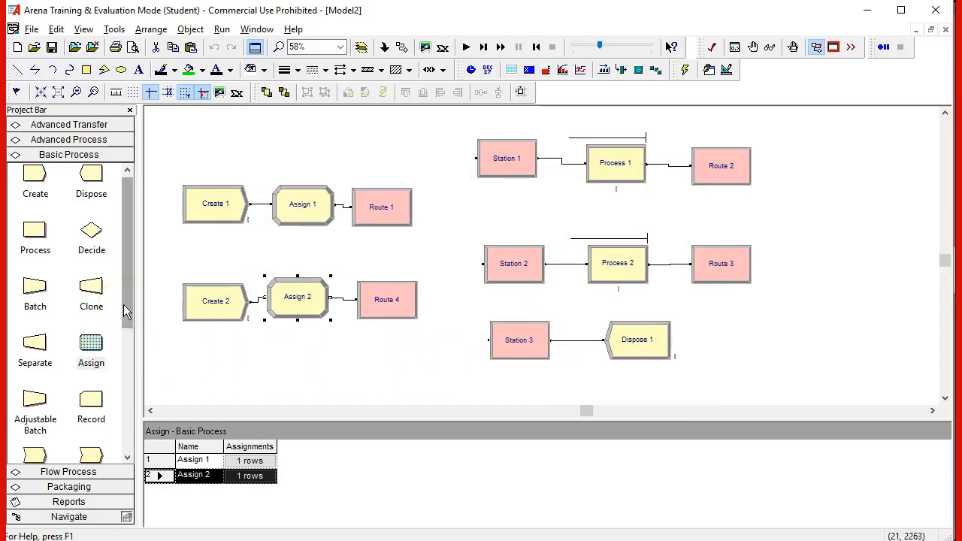
Open the Sequence data module of Advanced Transfer to list the model's sequences.
{"action": "left_click_drag", "start_coordinate": [127, 312], "coordinate": [114, 442]}
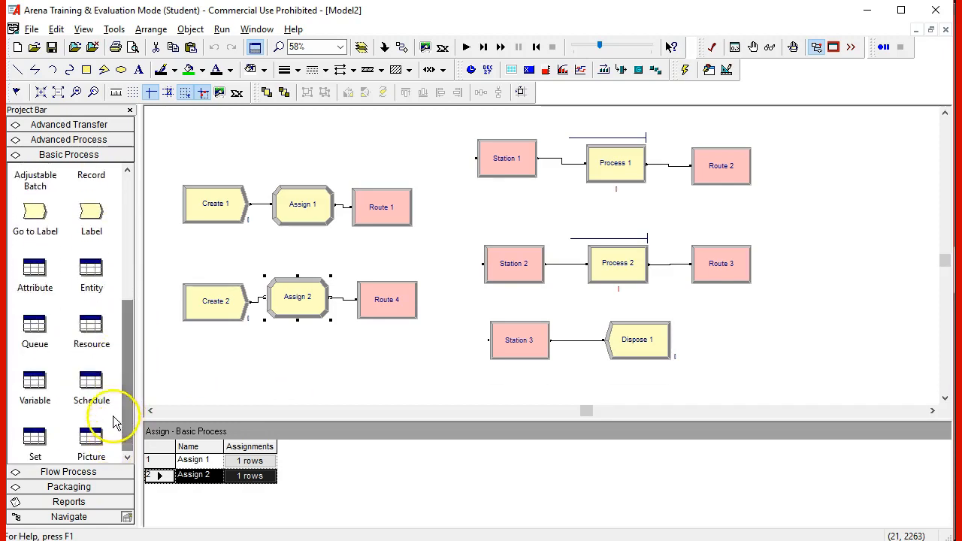
{"action": "left_click", "coordinate": [86, 130]}
{"action": "left_click_drag", "start_coordinate": [128, 215], "coordinate": [129, 413]}
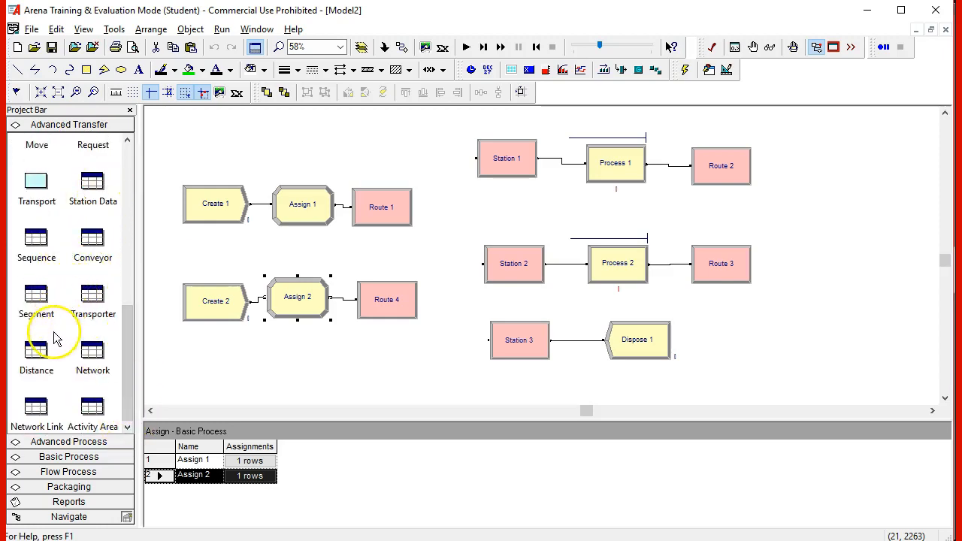
{"action": "left_click", "coordinate": [36, 241]}
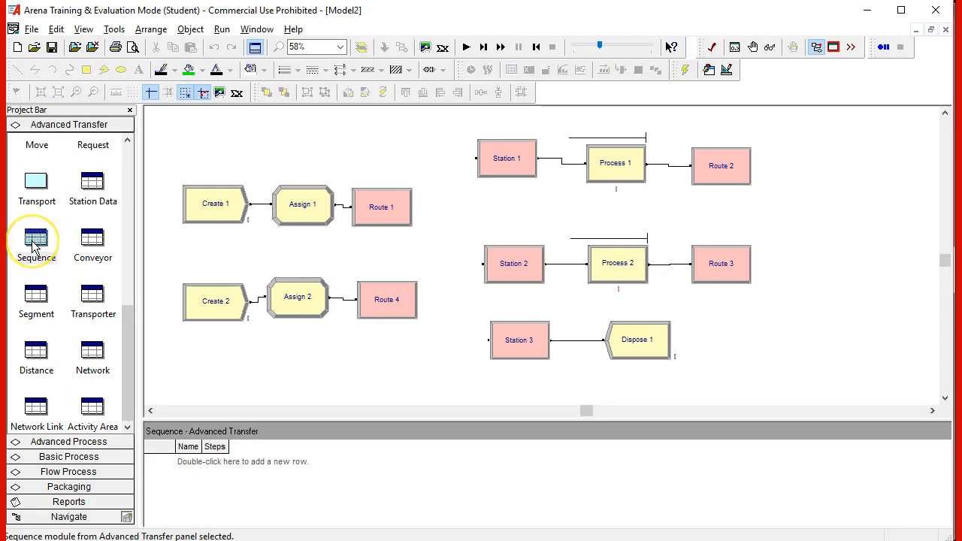
{"action": "left_click", "coordinate": [164, 406]}
{"action": "left_click", "coordinate": [36, 242]}
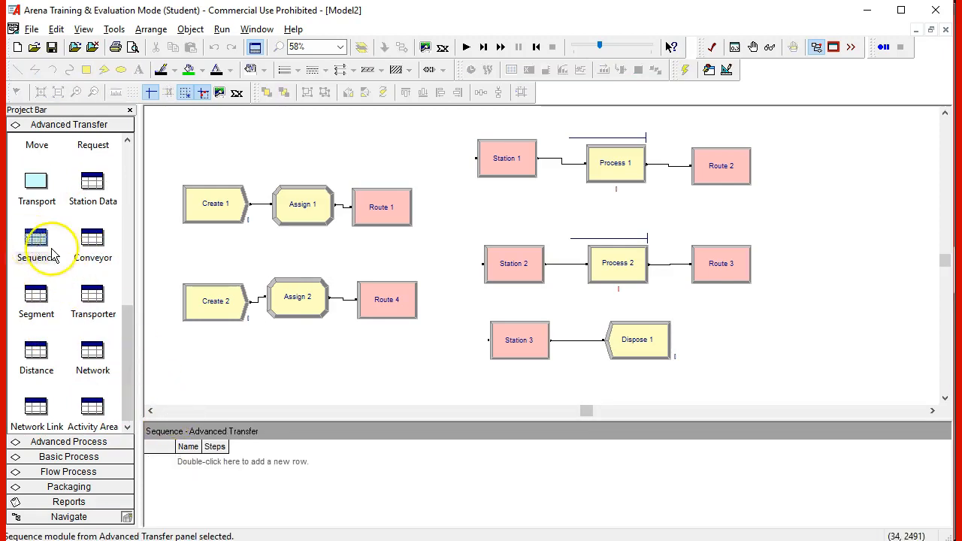
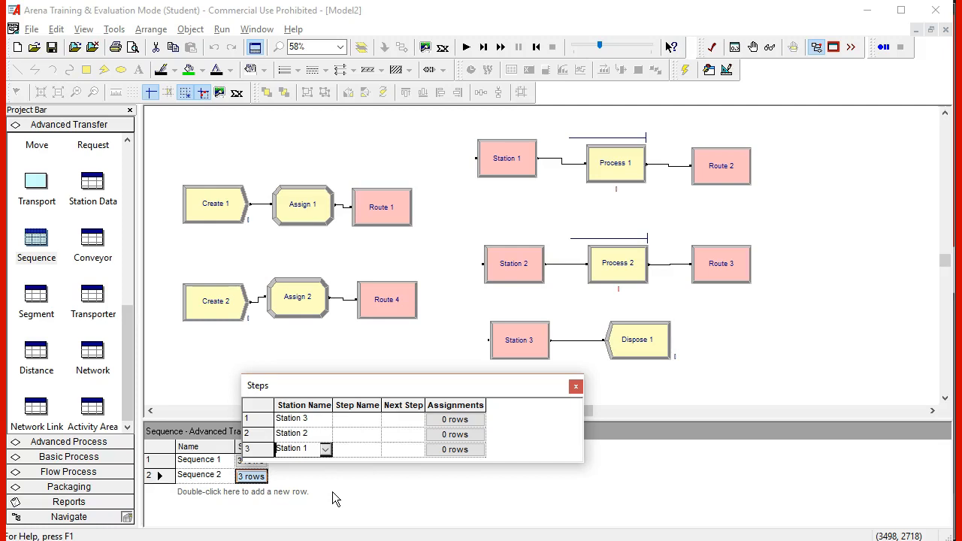
Close the steps list of Sequence 2, and set the destination type of Route 1 to By Sequence.
{"action": "left_click", "coordinate": [576, 386]}
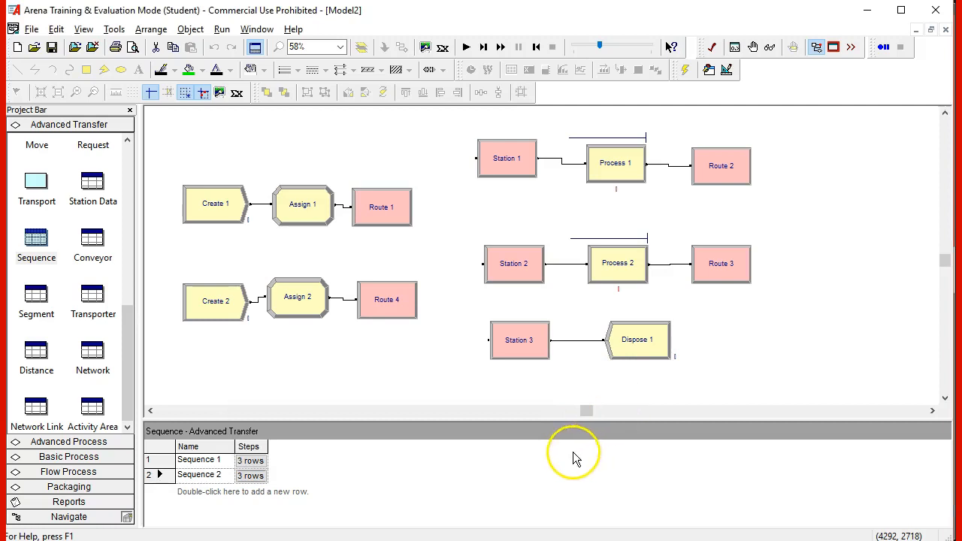
{"action": "double_click", "coordinate": [393, 215]}
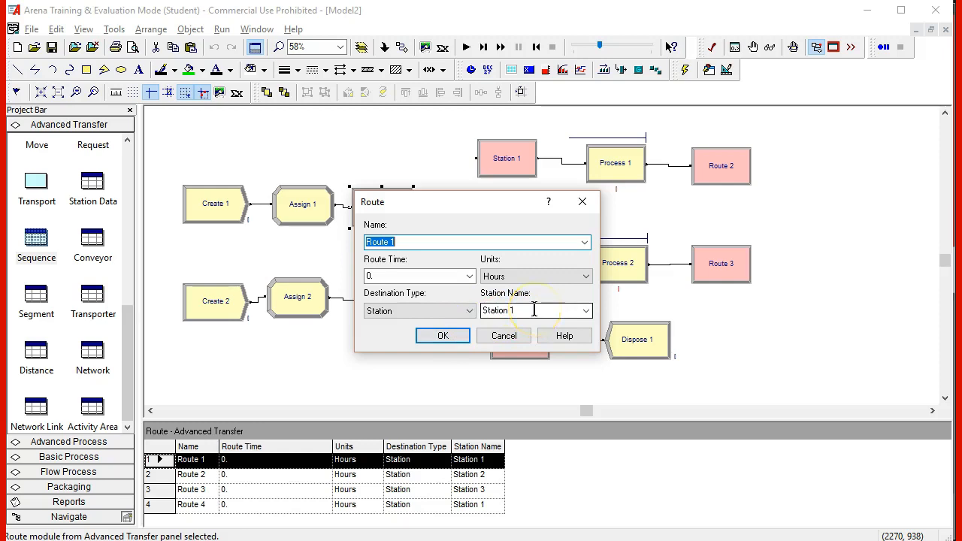
{"action": "left_click", "coordinate": [470, 312]}
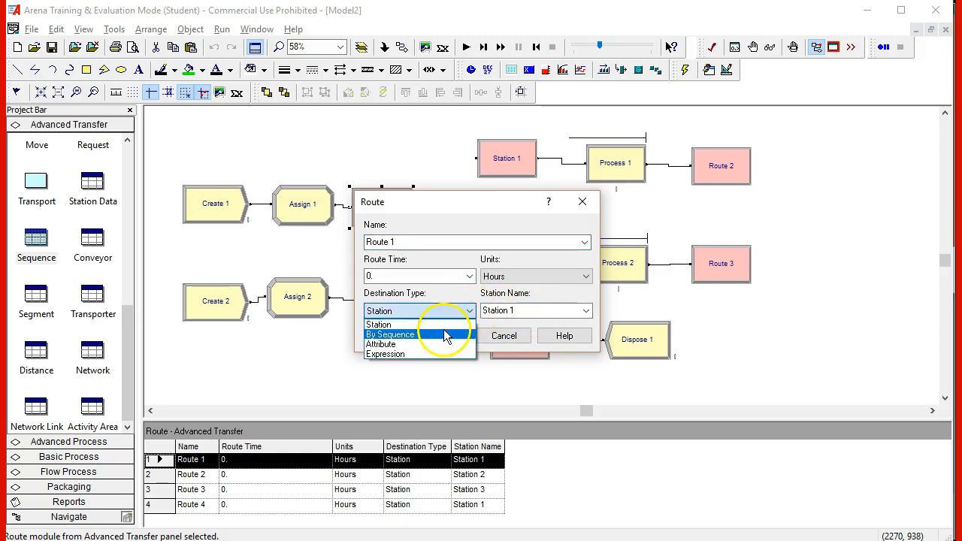
{"action": "left_click", "coordinate": [445, 336]}
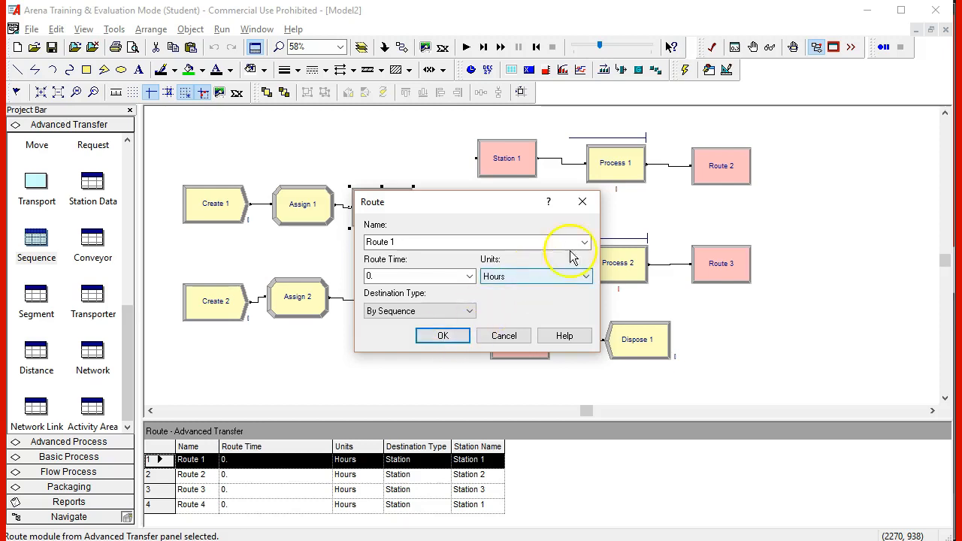
{"action": "left_click", "coordinate": [454, 337]}
Set the destination type of Route 4 to By Sequence.
{"action": "double_click", "coordinate": [387, 299]}
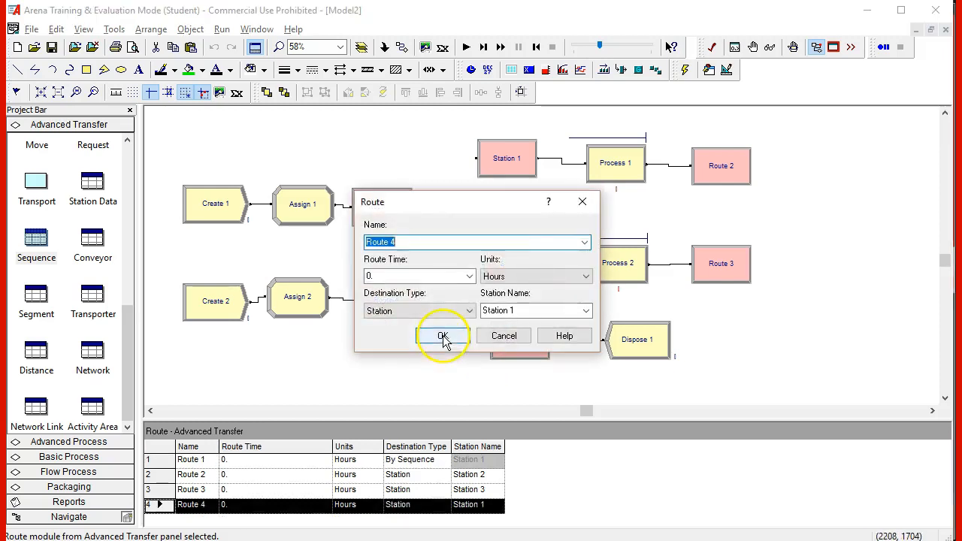
{"action": "left_click", "coordinate": [471, 312]}
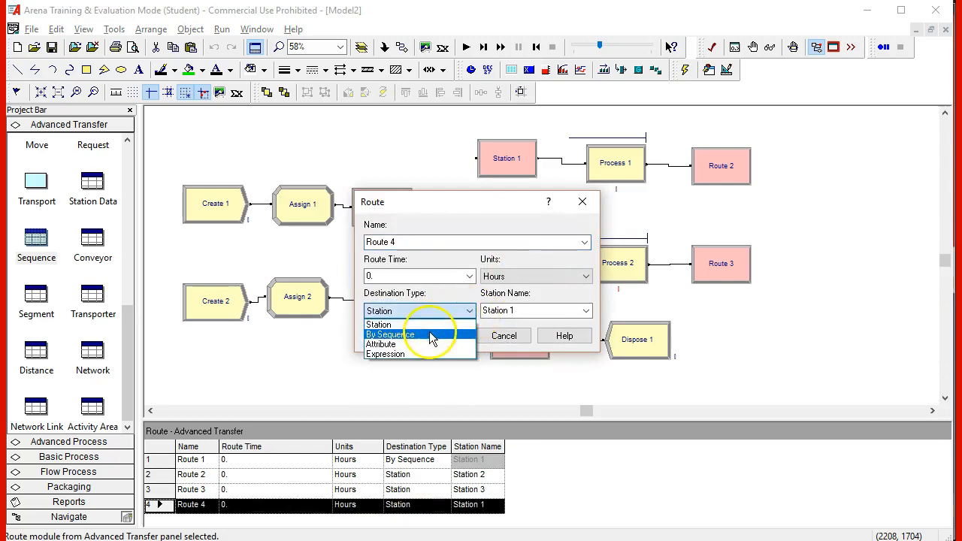
{"action": "left_click", "coordinate": [432, 332]}
{"action": "left_click", "coordinate": [441, 337]}
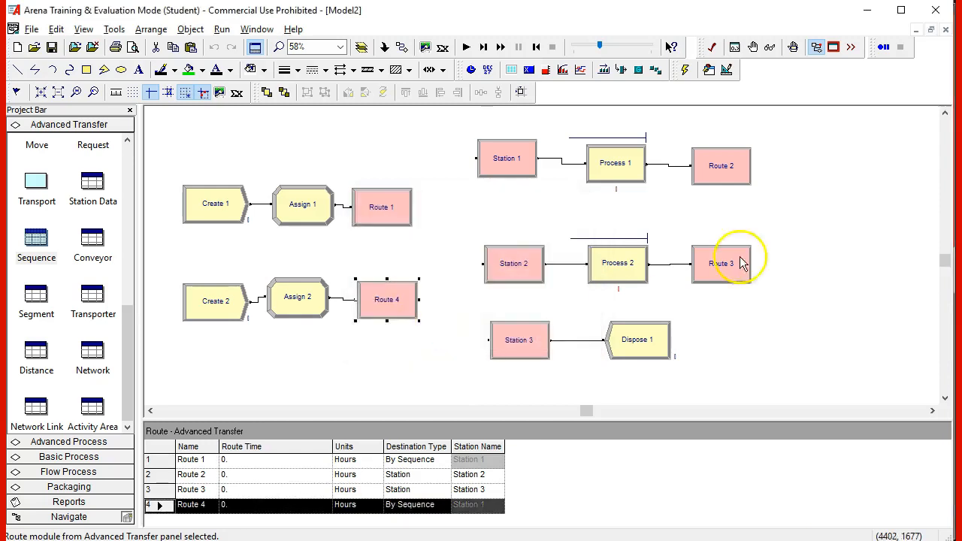
Set the destination type of Route 2, which follows Process 1, to By Sequence.
{"action": "double_click", "coordinate": [736, 167]}
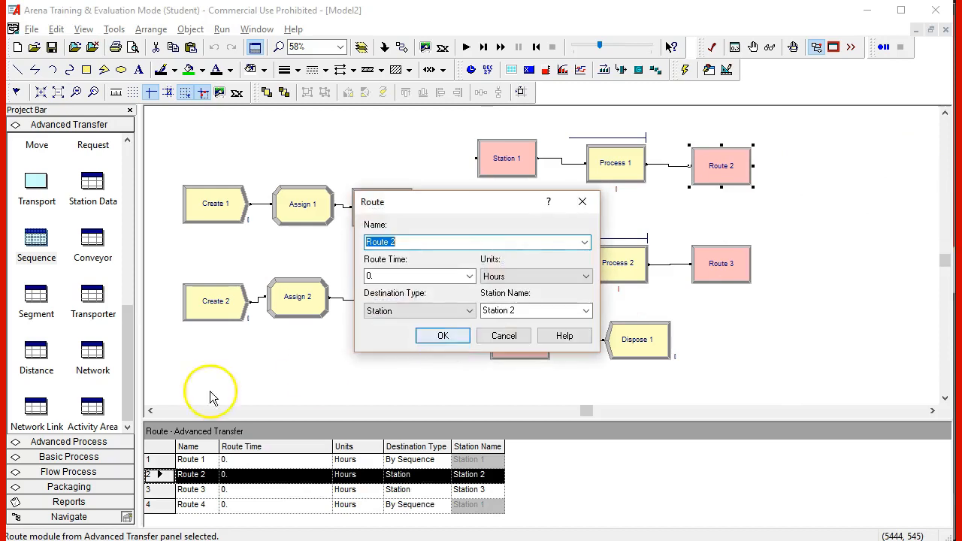
{"action": "left_click", "coordinate": [464, 311]}
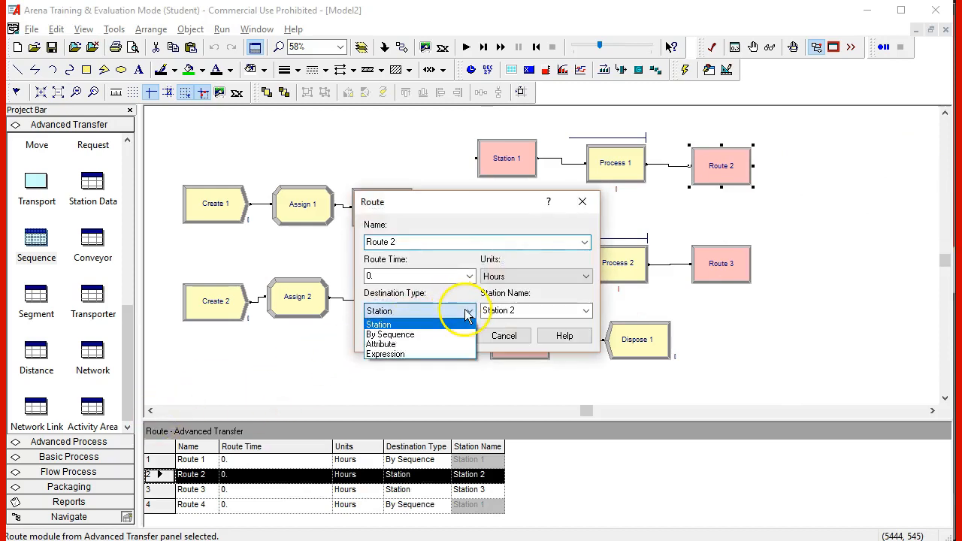
{"action": "left_click", "coordinate": [433, 335]}
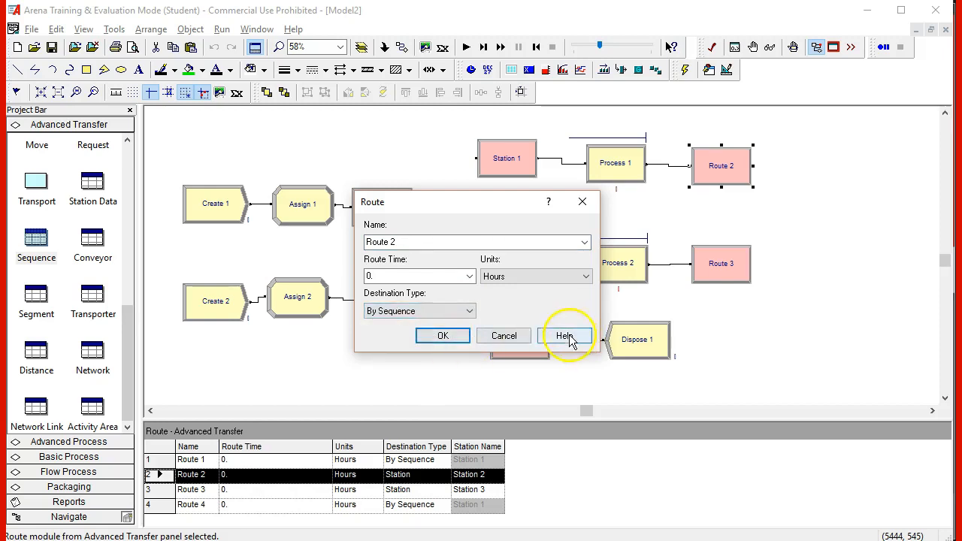
{"action": "left_click", "coordinate": [443, 336]}
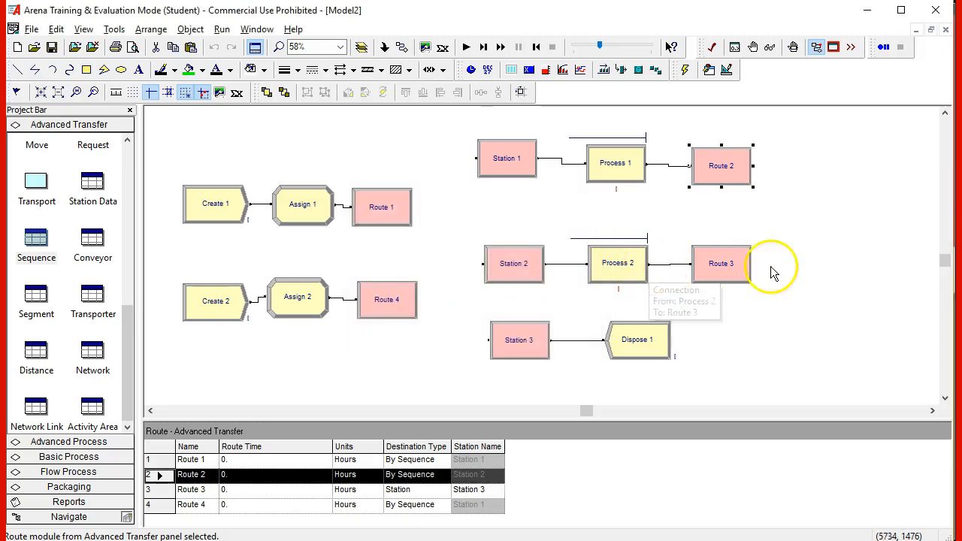
Set the destination type of Route 3, which follows Process 2, to By Sequence.
{"action": "double_click", "coordinate": [728, 272]}
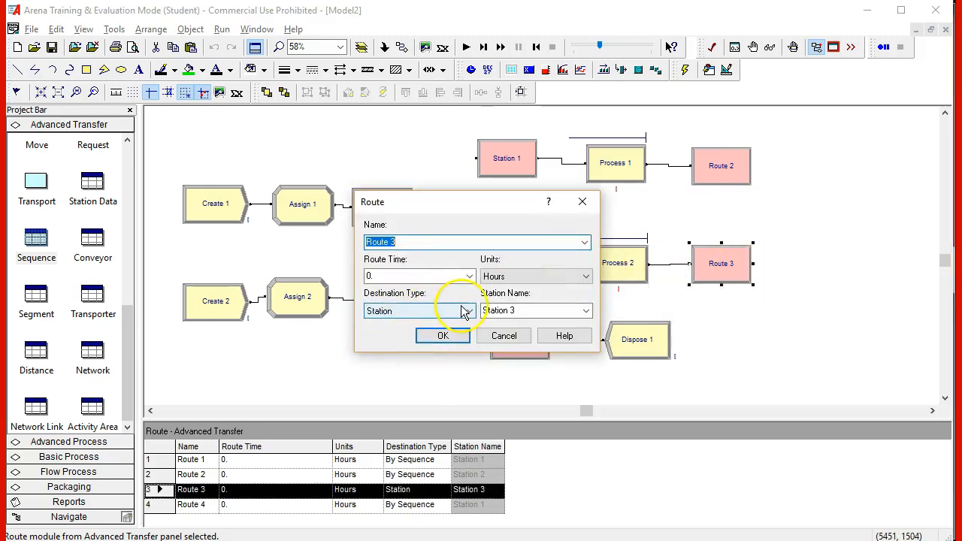
{"action": "left_click", "coordinate": [468, 311]}
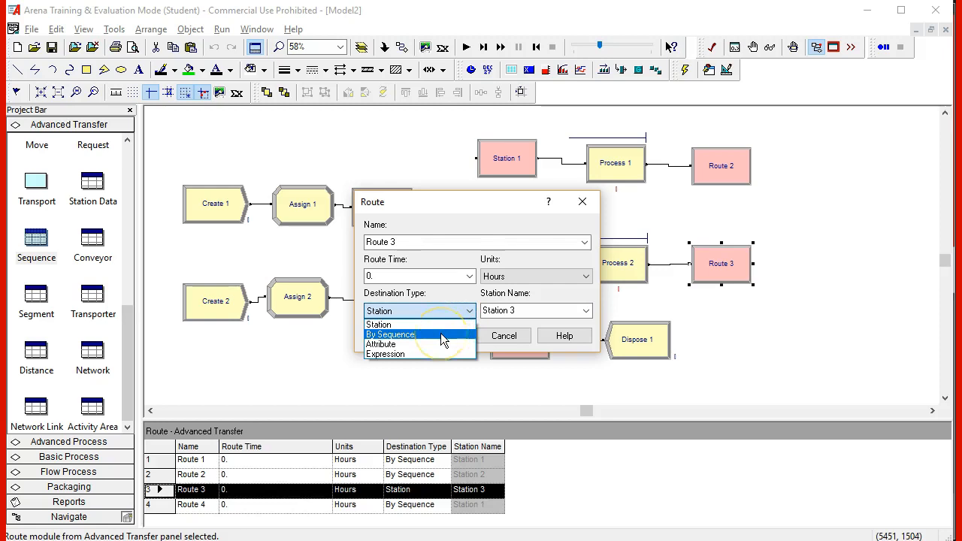
{"action": "left_click", "coordinate": [442, 336]}
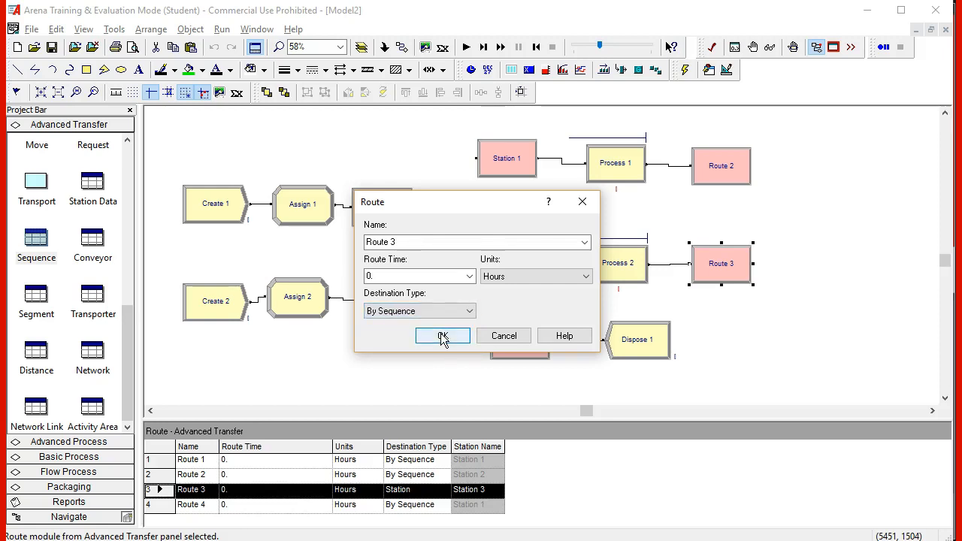
{"action": "left_click", "coordinate": [469, 313]}
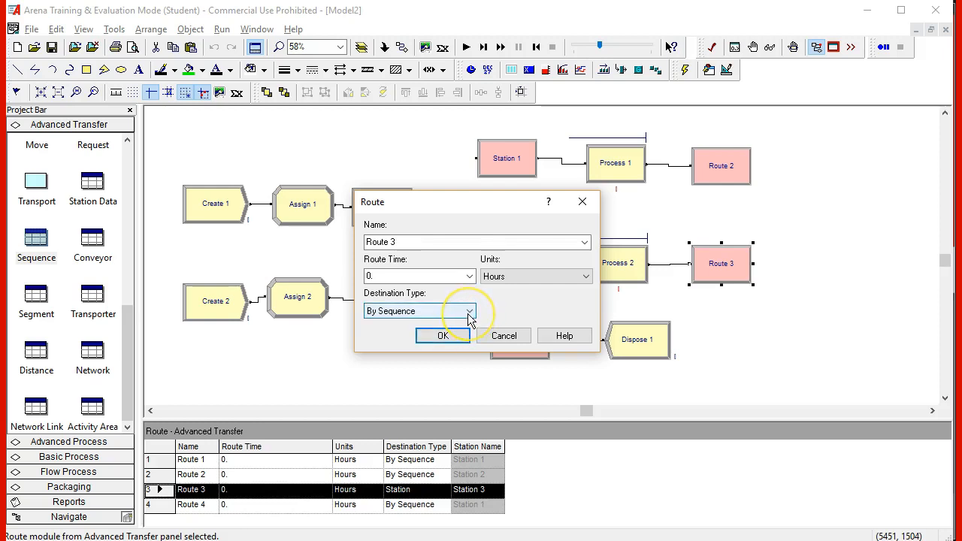
{"action": "left_click", "coordinate": [443, 336]}
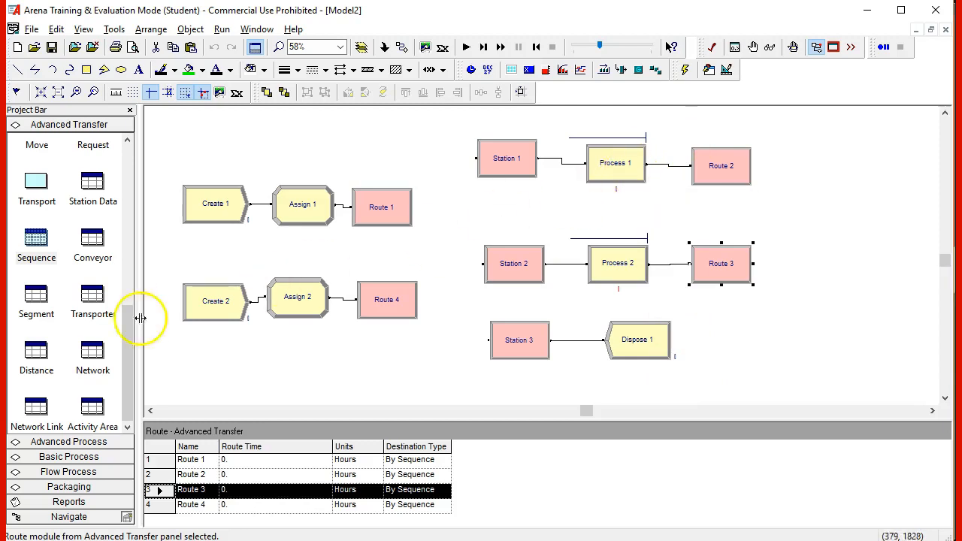
Set the capacity of both Resource 1 and Resource 2 to 3 in the Resource data module.
{"action": "left_click", "coordinate": [87, 458]}
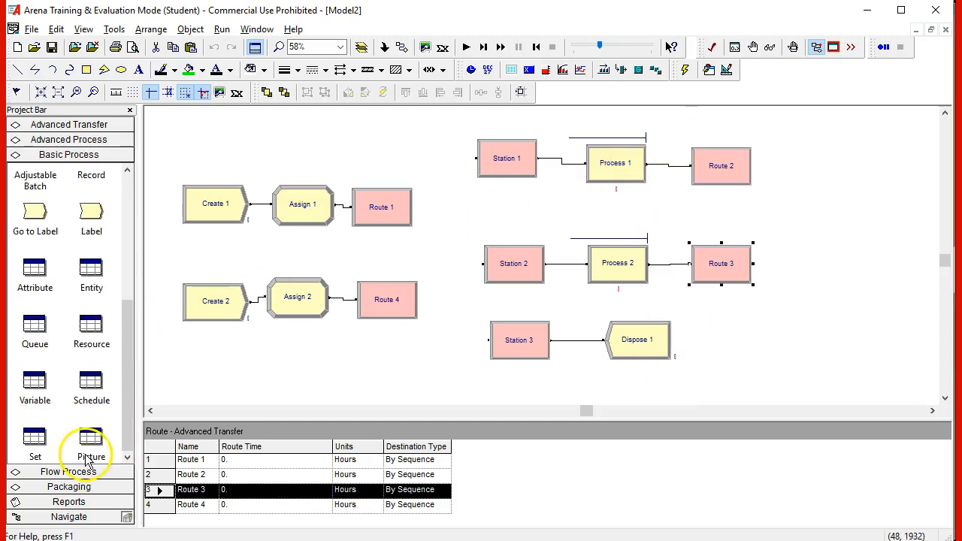
{"action": "left_click", "coordinate": [102, 338]}
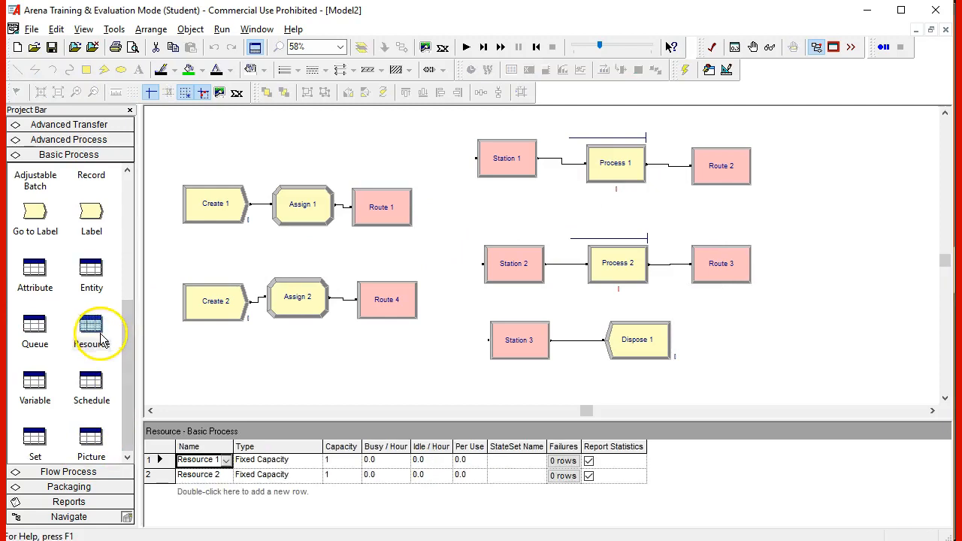
{"action": "left_click", "coordinate": [333, 460]}
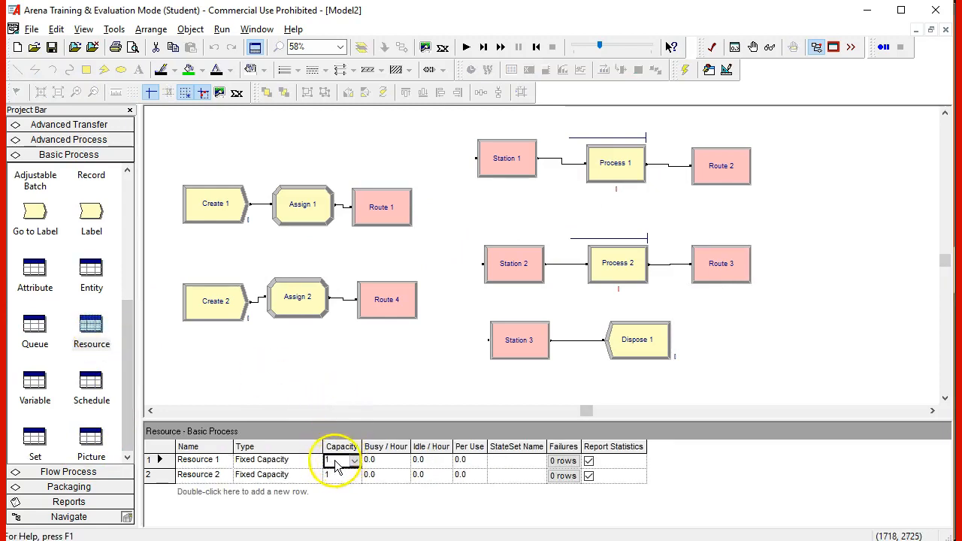
{"action": "left_click", "coordinate": [356, 464]}
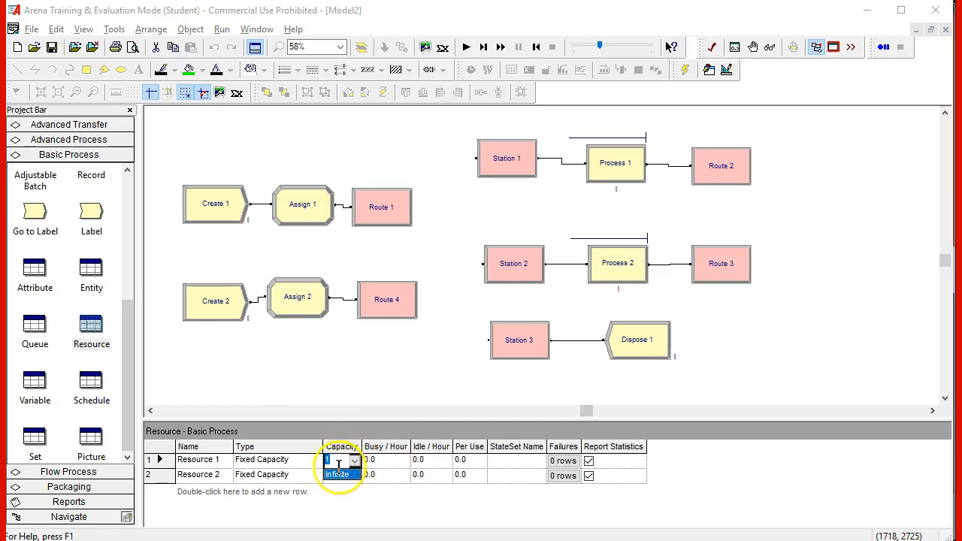
{"action": "left_click", "coordinate": [335, 463]}
{"action": "left_click", "coordinate": [333, 476]}
{"action": "type", "text": "3"}
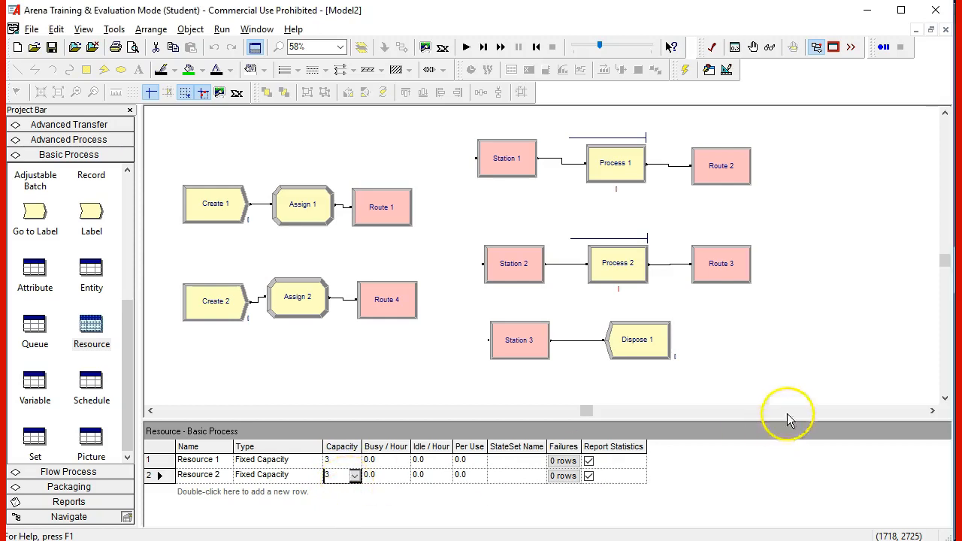
Run the simulation to watch entities move through the stations, and end the run.
{"action": "left_click", "coordinate": [467, 49]}
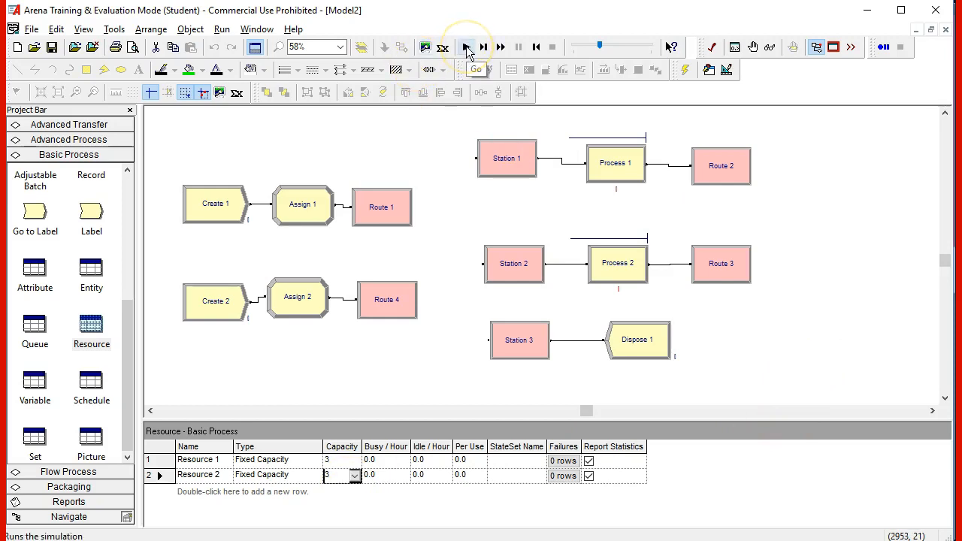
{"action": "left_click", "coordinate": [467, 49]}
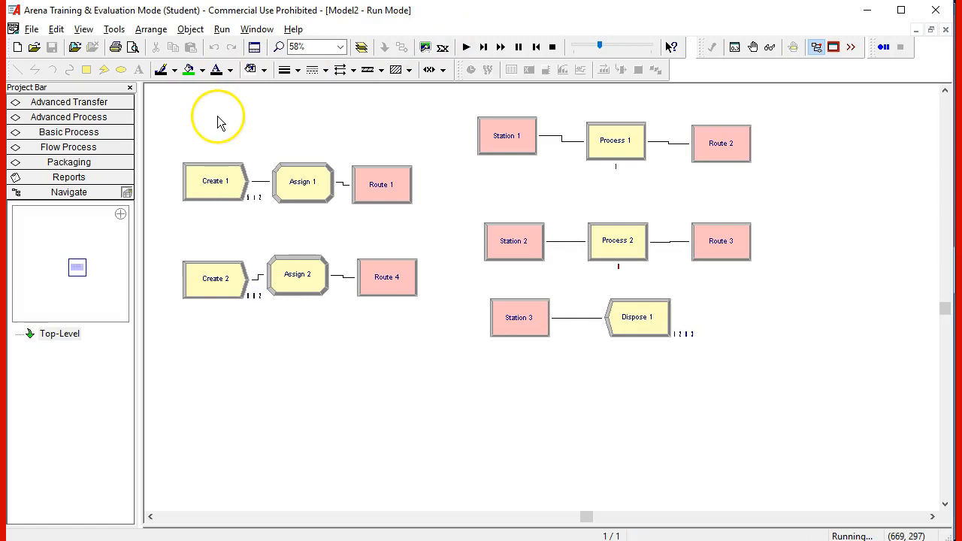
{"action": "left_click", "coordinate": [552, 47]}
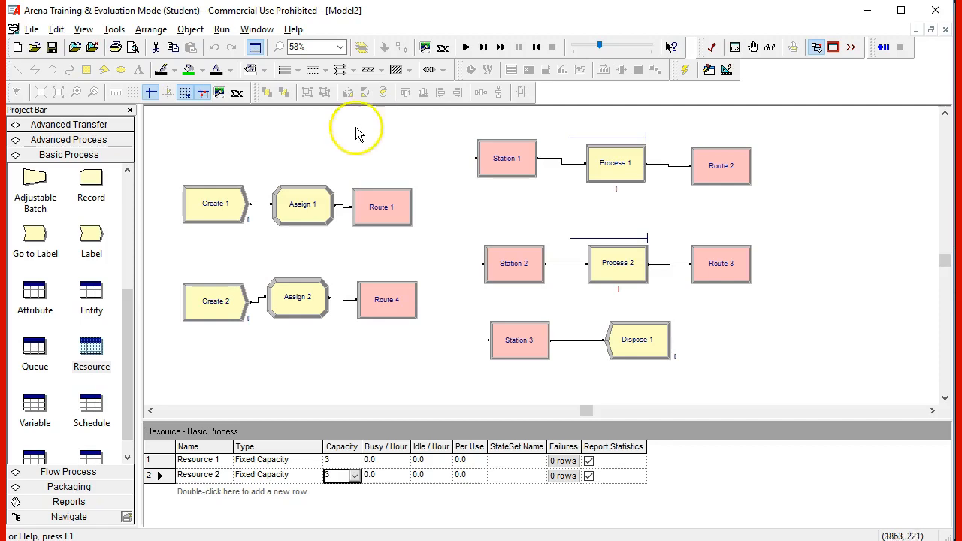
Delete the four Route modules that follow Assign 1, Assign 2, Process 1 and Process 2.
{"action": "left_click_drag", "start_coordinate": [123, 300], "coordinate": [126, 174]}
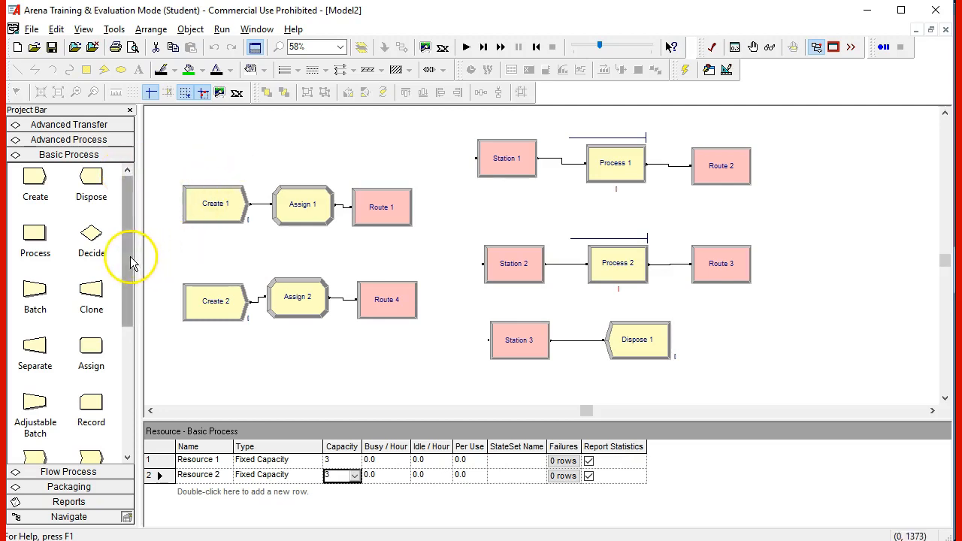
{"action": "left_click", "coordinate": [96, 128]}
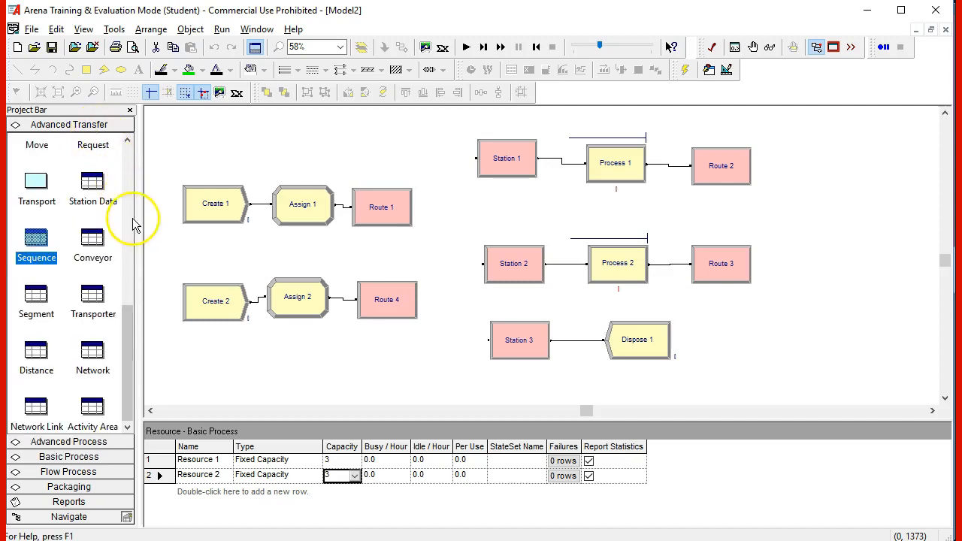
{"action": "left_click_drag", "start_coordinate": [123, 324], "coordinate": [148, 157]}
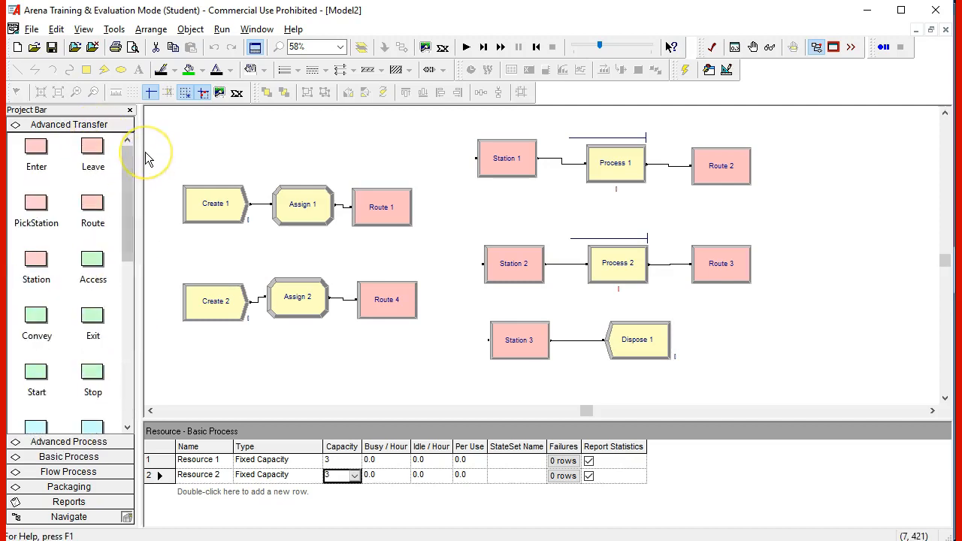
{"action": "left_click", "coordinate": [403, 203]}
{"action": "key", "text": "Delete"}
{"action": "left_click", "coordinate": [398, 289]}
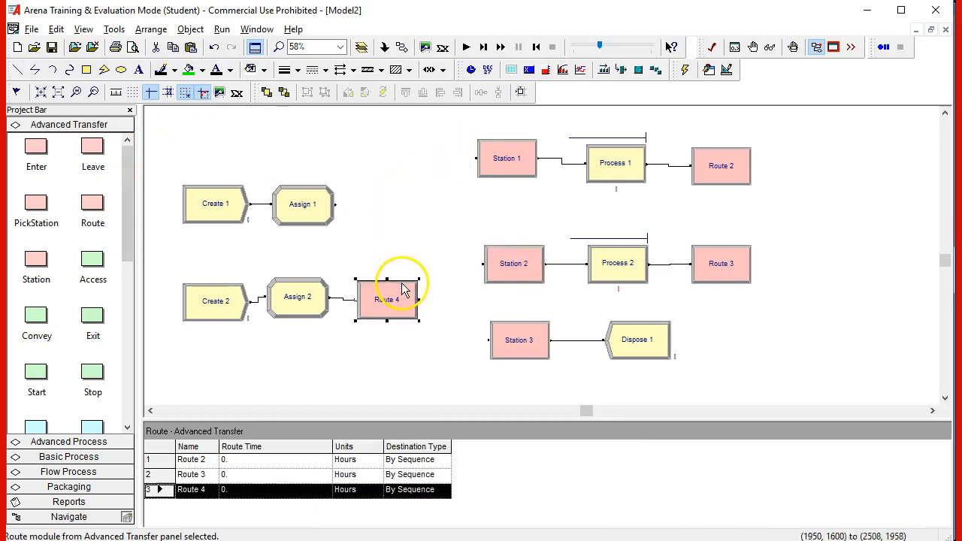
{"action": "key", "text": "Delete"}
{"action": "left_click", "coordinate": [732, 171]}
{"action": "key", "text": "Delete"}
{"action": "left_click", "coordinate": [723, 272]}
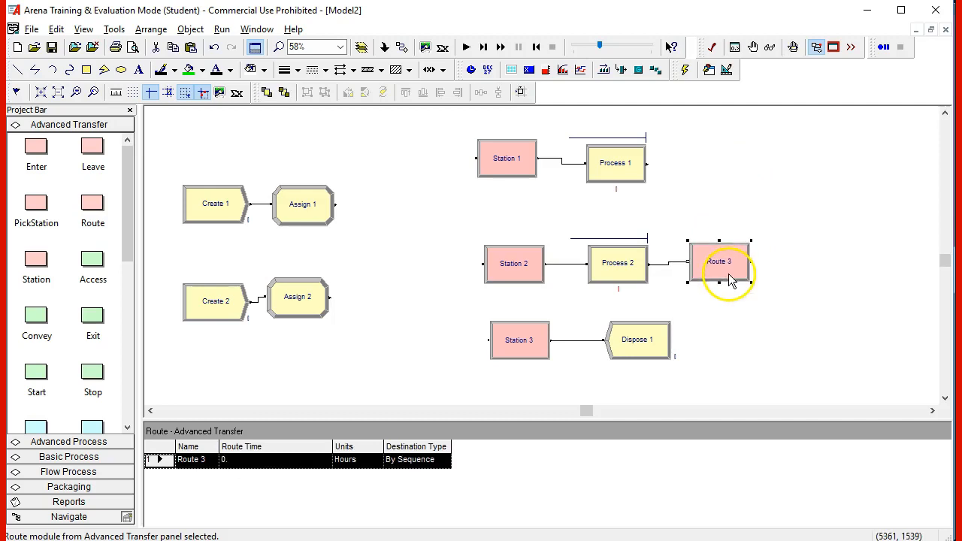
{"action": "key", "text": "Delete"}
Place a Leave module after Assign 1 and another after Assign 2, and delete the connection between the two.
{"action": "left_click_drag", "start_coordinate": [92, 149], "coordinate": [362, 207]}
{"action": "left_click_drag", "start_coordinate": [92, 149], "coordinate": [369, 306]}
{"action": "left_click", "coordinate": [406, 250]}
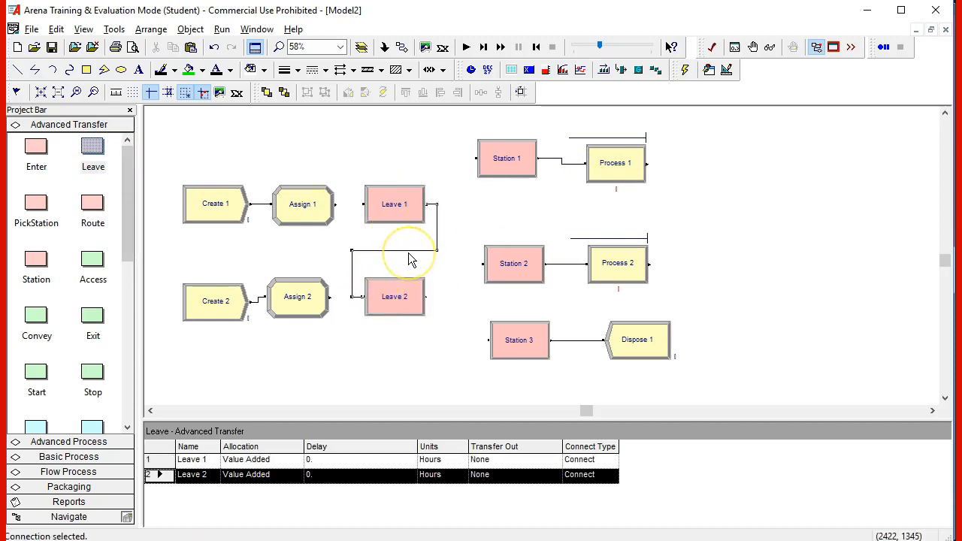
{"action": "key", "text": "Delete"}
Place a Leave module after Process 1 and a Route module after Process 2, and delete the connection between them.
{"action": "left_click", "coordinate": [93, 147]}
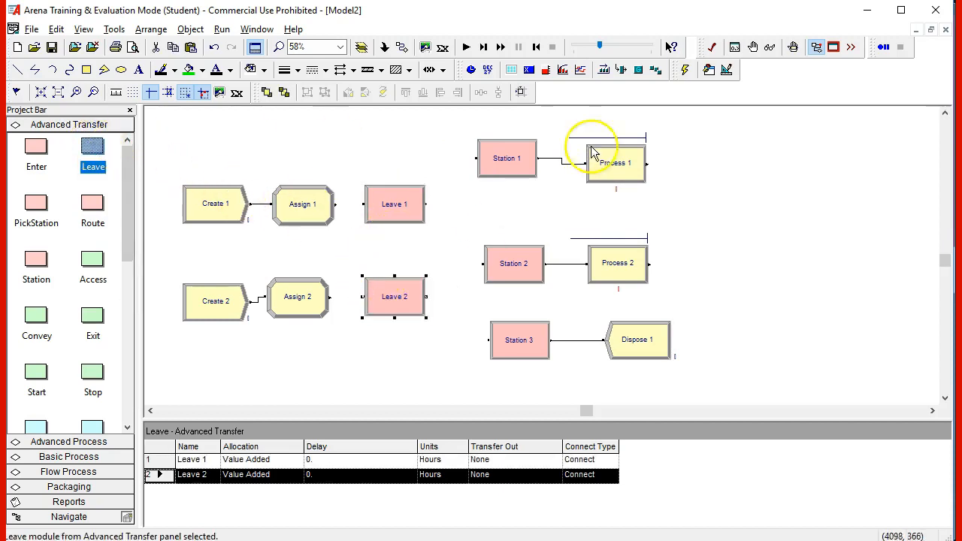
{"action": "left_click", "coordinate": [693, 168]}
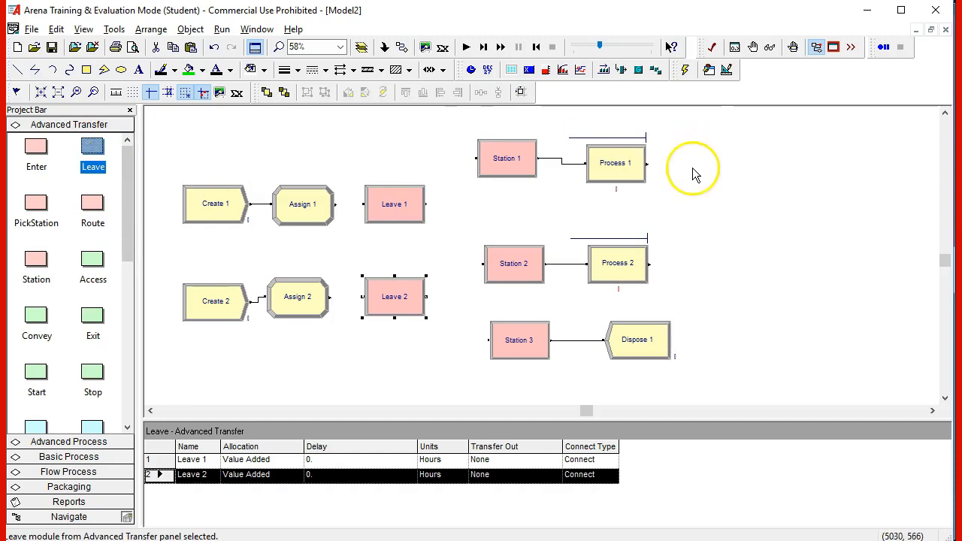
{"action": "left_click_drag", "start_coordinate": [93, 147], "coordinate": [699, 171]}
{"action": "left_click_drag", "start_coordinate": [93, 205], "coordinate": [697, 265]}
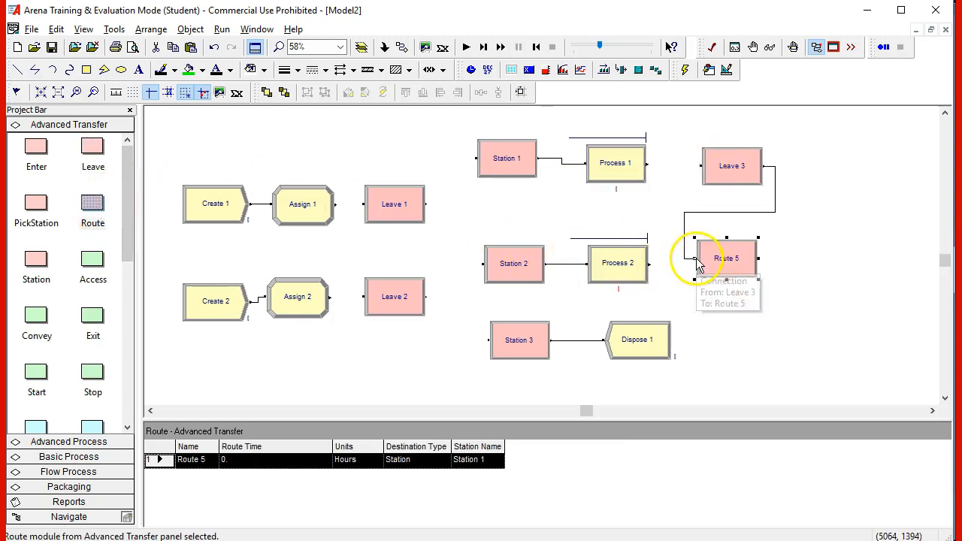
{"action": "left_click", "coordinate": [757, 215]}
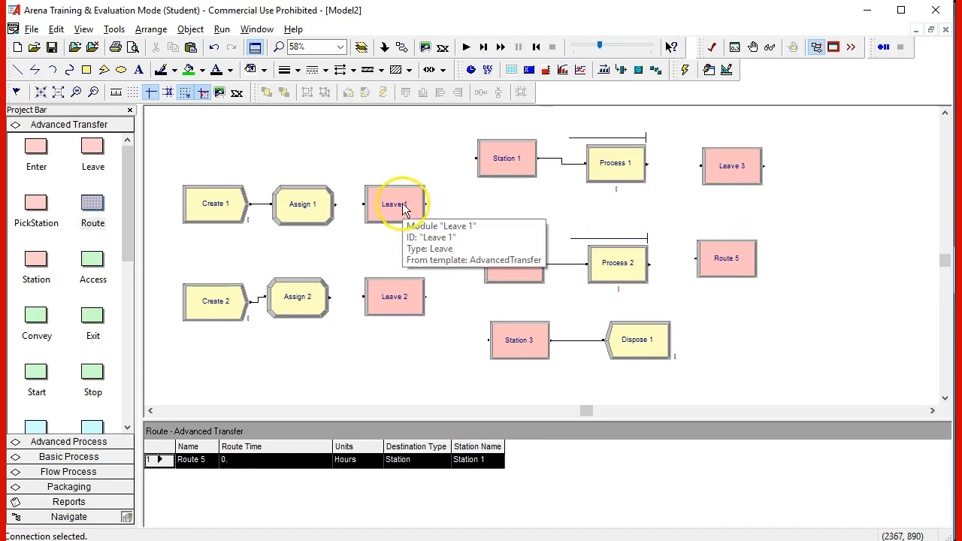
Connect the exit of Assign 1 to Leave 1.
{"action": "left_click", "coordinate": [403, 49]}
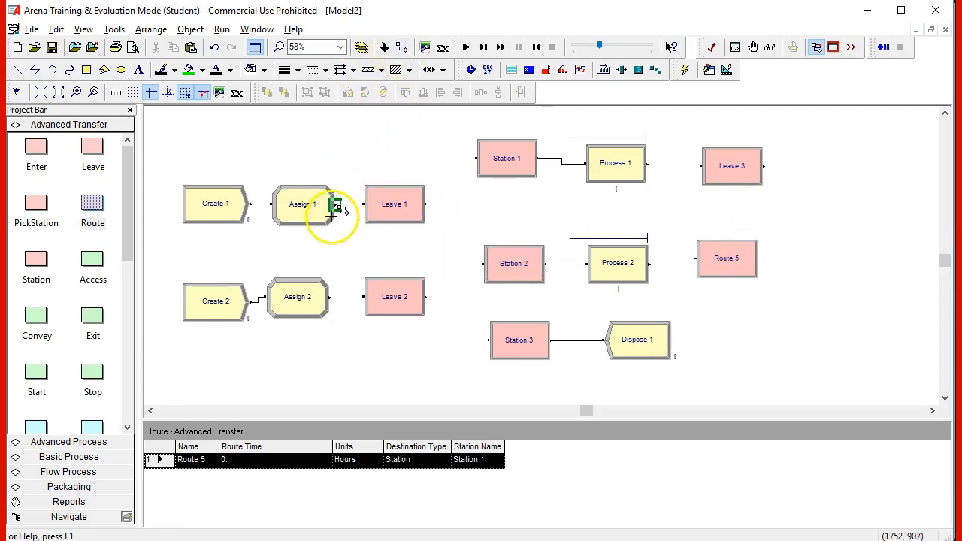